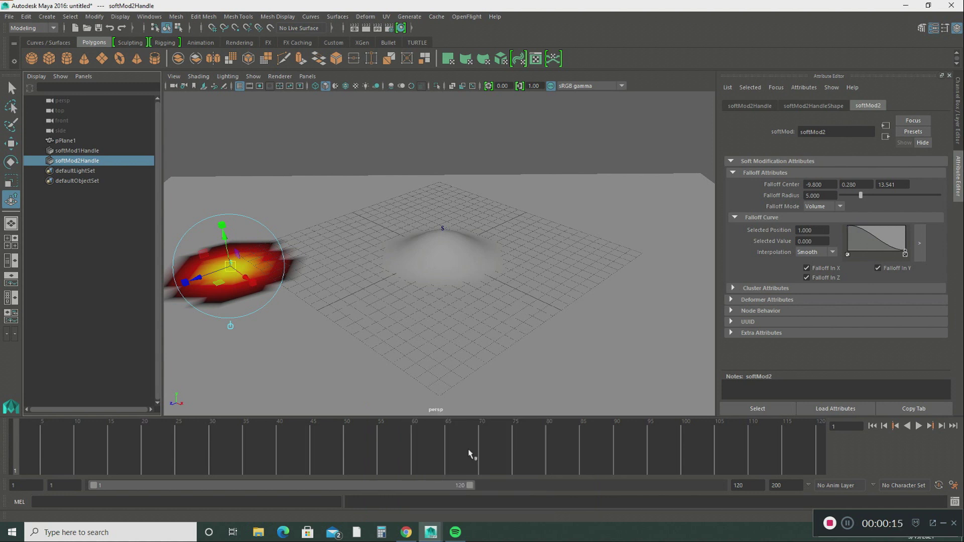
Step: Switch from Maya to Chrome, which shows the Prime Video page for 'Rise Of A King'
left_click(405, 535)
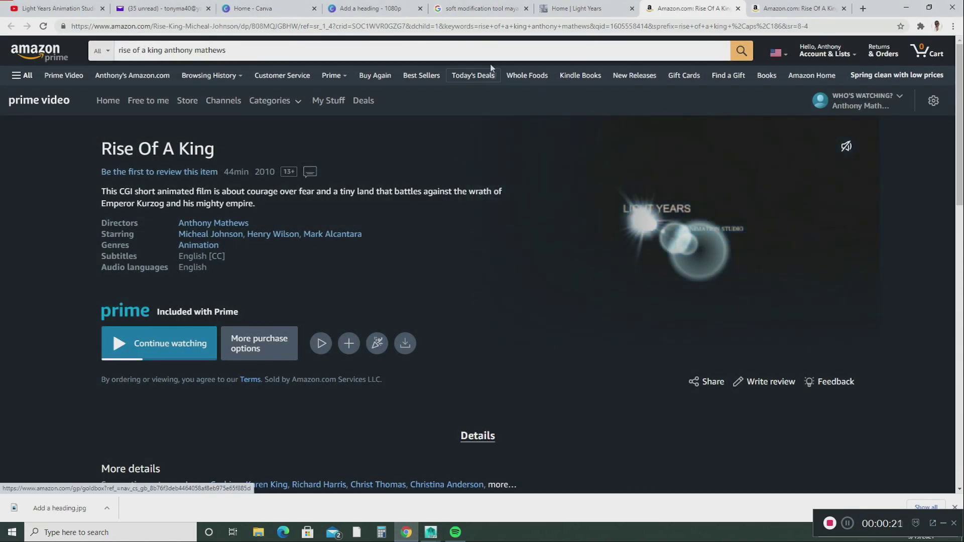
Step: Look over the Light Years homepage and its Amazon listing, then minimize Chrome back to Maya
left_click(566, 12)
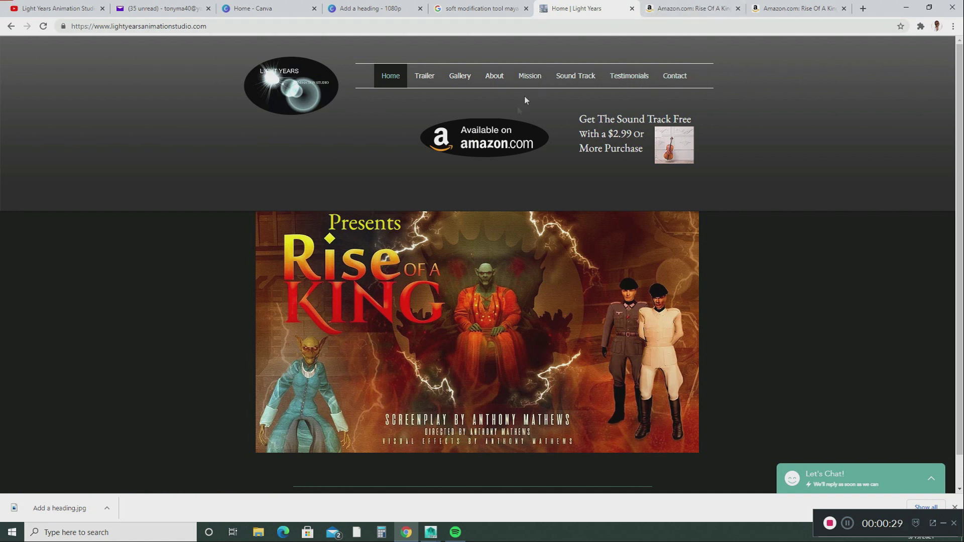
left_click(477, 147)
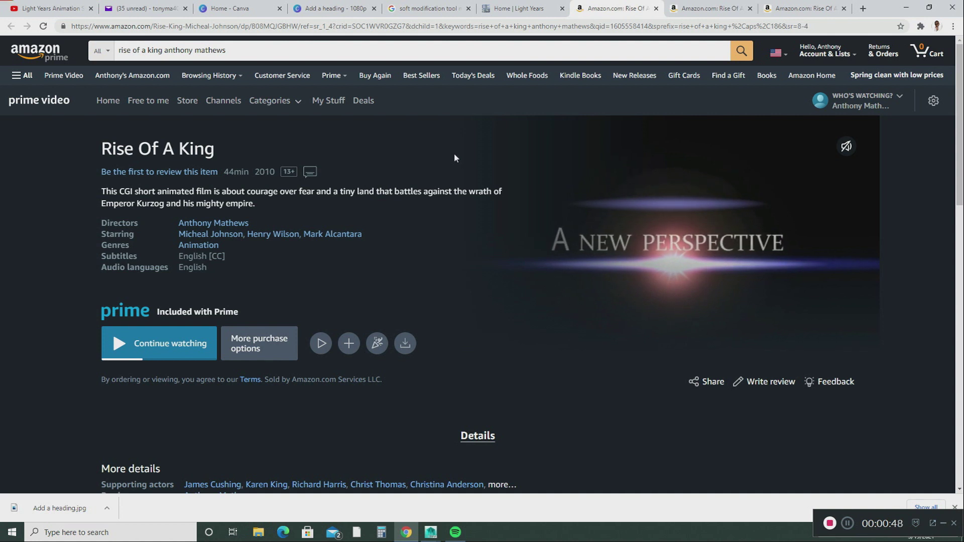
left_click(912, 8)
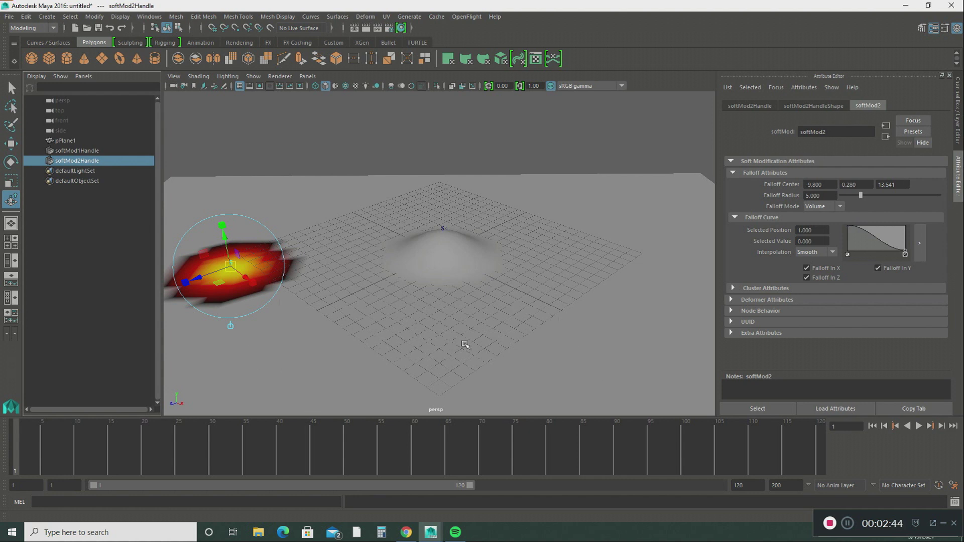
Step: Start a new empty scene, discarding the bumpy plane scene without saving
left_click(9, 16)
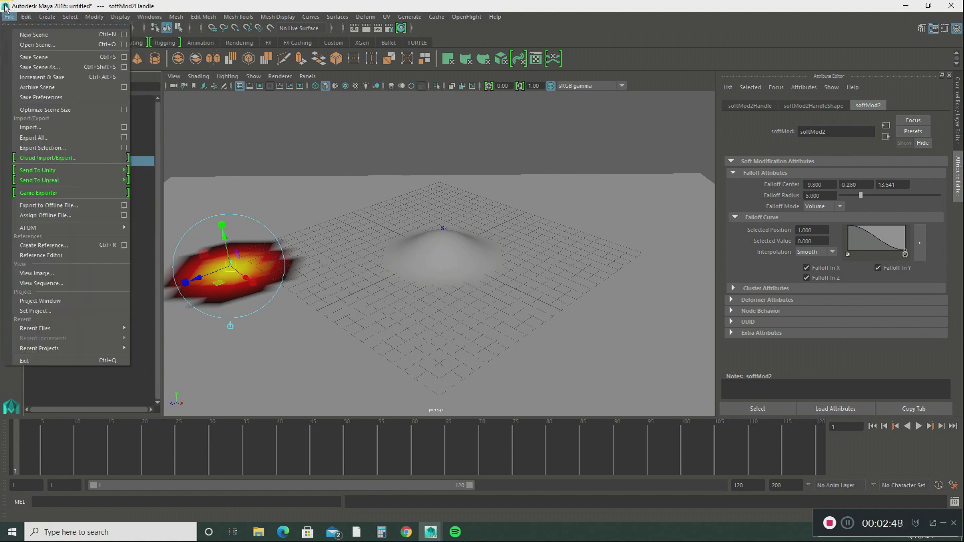
left_click(31, 35)
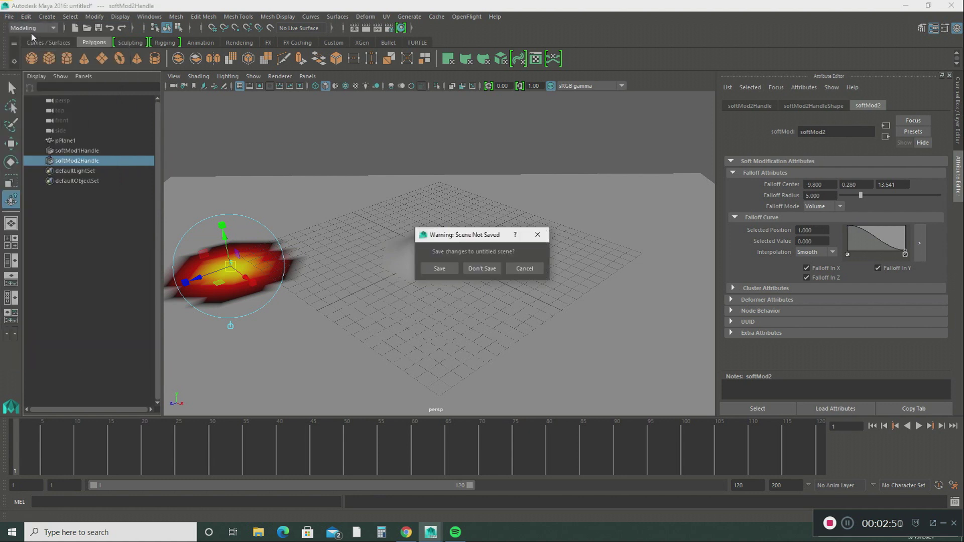
left_click(474, 269)
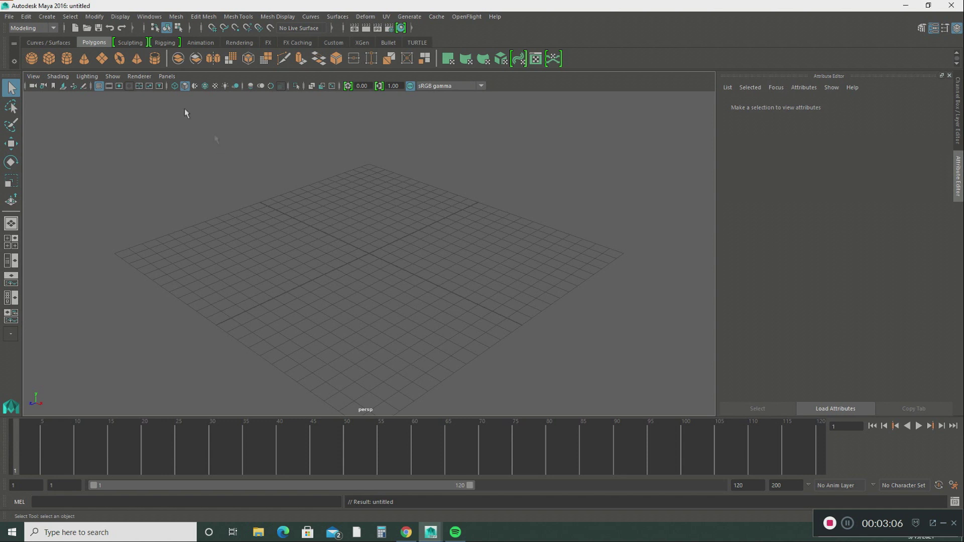
Step: Draw a polygon plane on the grid, then stretch it along Z and scale it up uniformly
left_click(102, 60)
left_click_drag(122, 254, 402, 294)
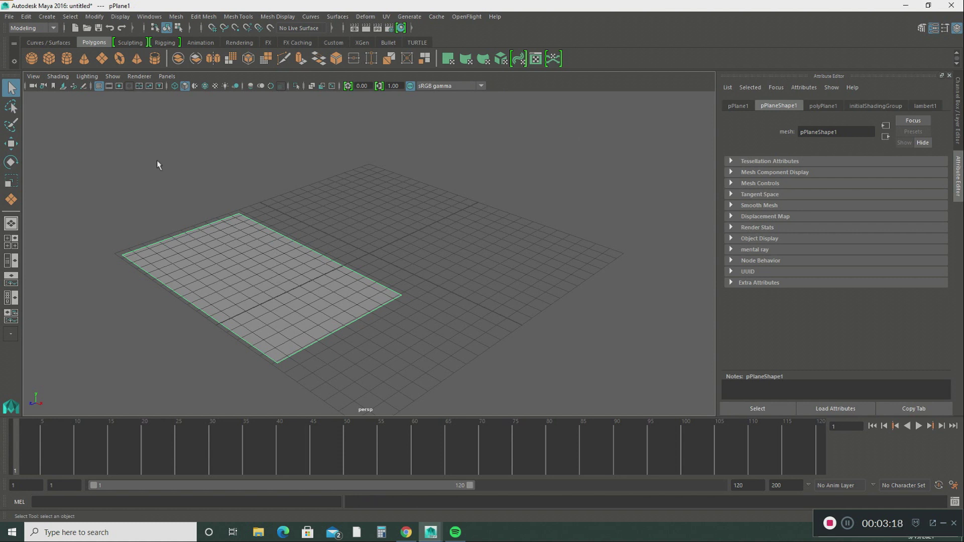
left_click(9, 181)
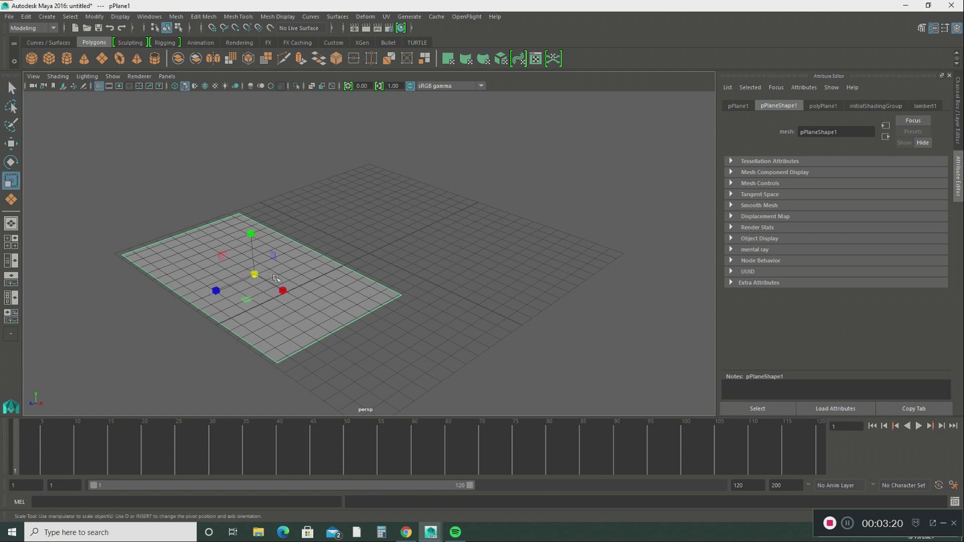
mouse_move(254, 273)
left_mouse_down()
mouse_move(302, 275)
mouse_move(261, 277)
left_mouse_up()
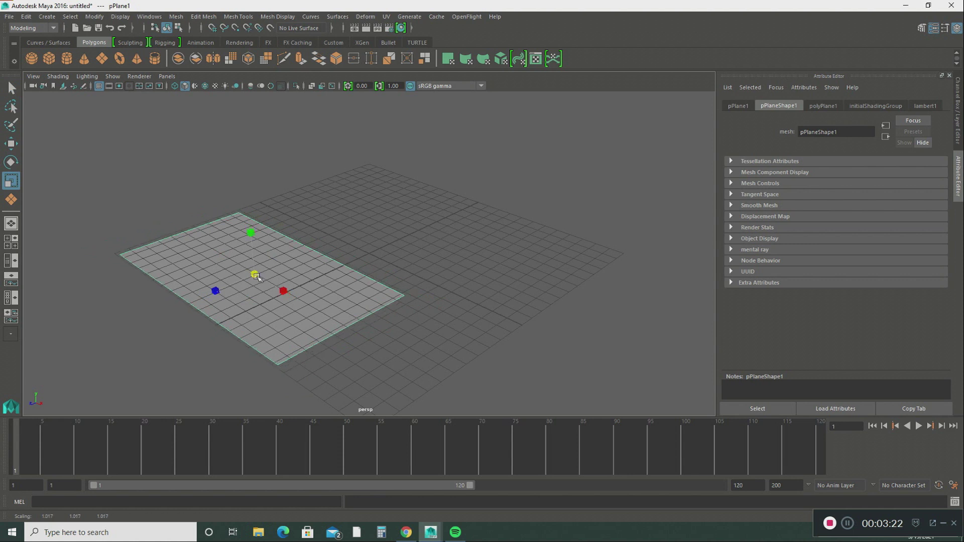
key("ctrl+z")
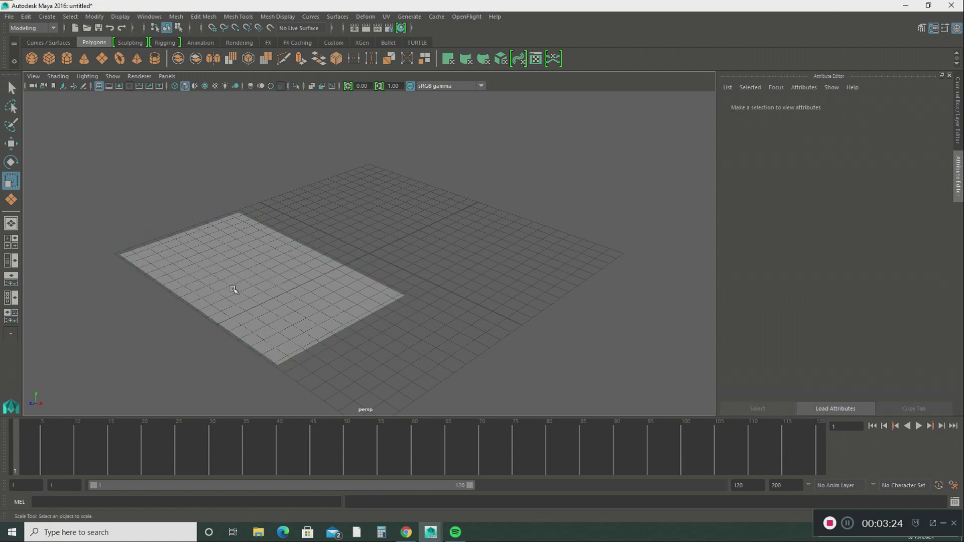
left_click(228, 289)
left_click_drag(226, 290, 173, 303)
left_click_drag(255, 274, 334, 273)
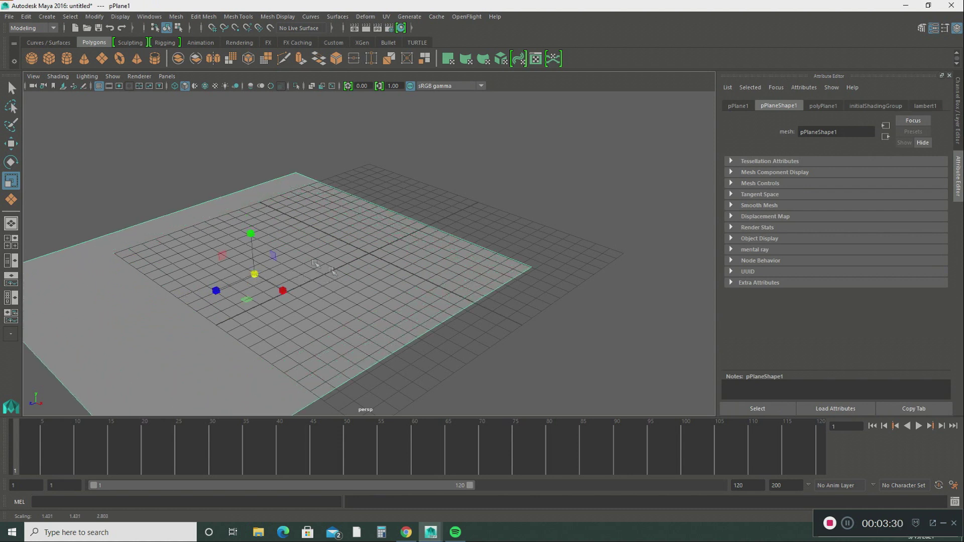
Step: Shift the plane along Z and widen it along X to about 16.6 by 9.4
left_click(11, 144)
left_click_drag(214, 292, 304, 252)
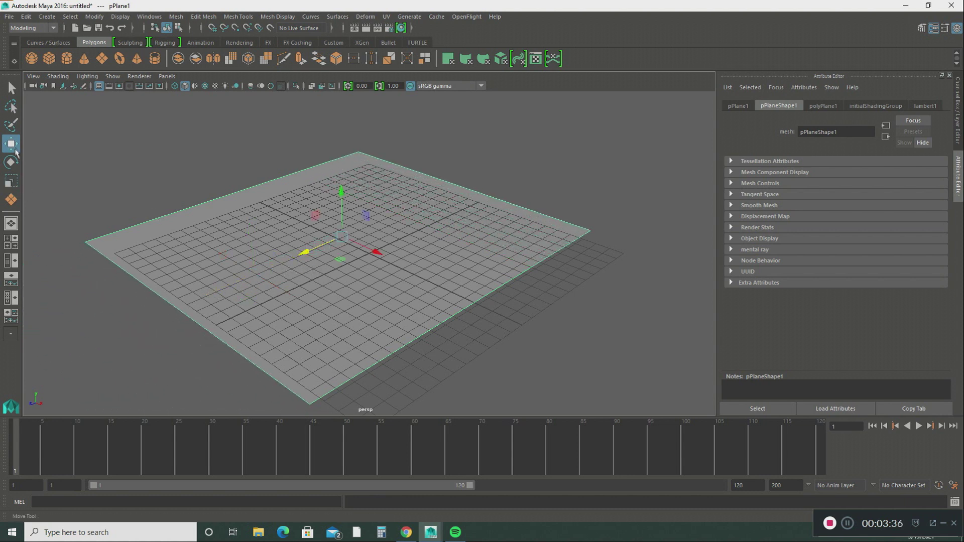
left_click(11, 180)
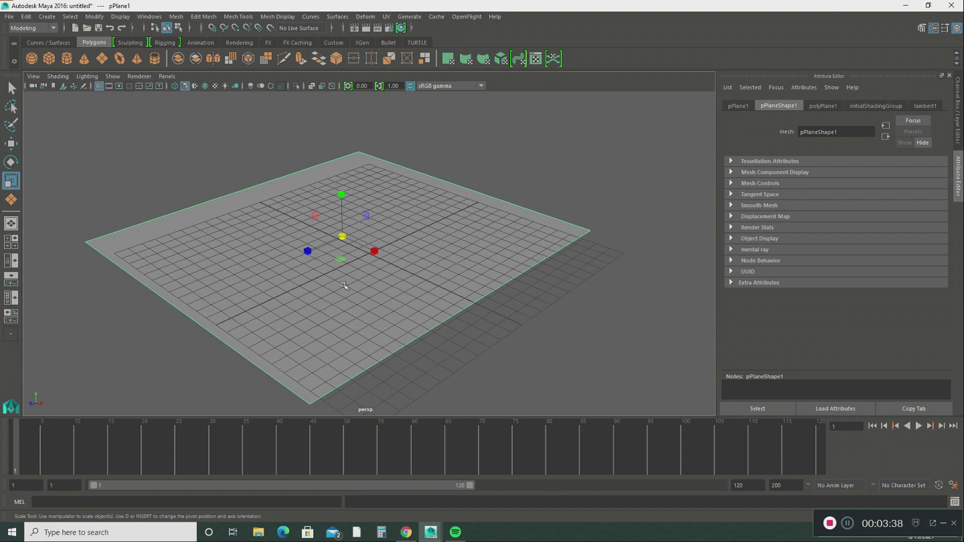
left_click(375, 251)
left_click_drag(375, 251, 316, 230)
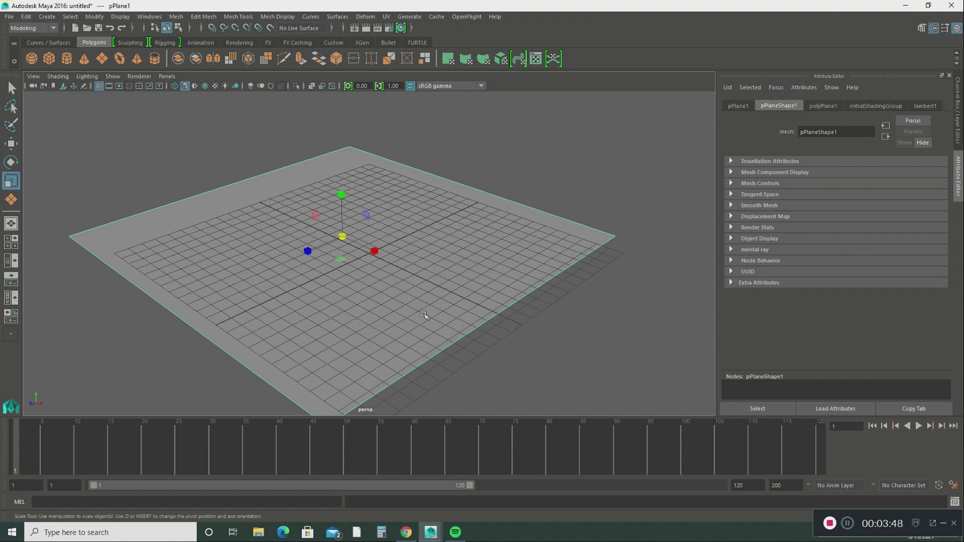
scroll(412, 319, "up", 2)
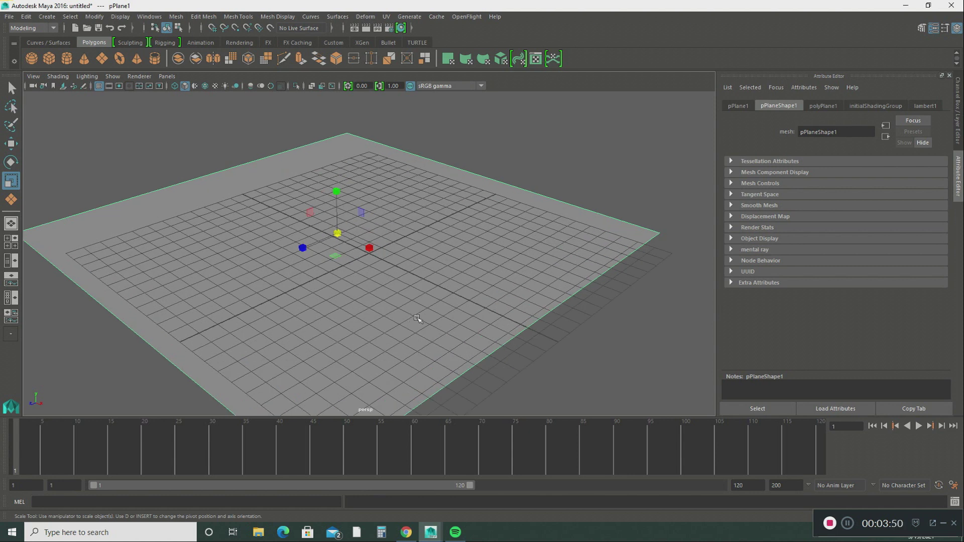
left_click(824, 106)
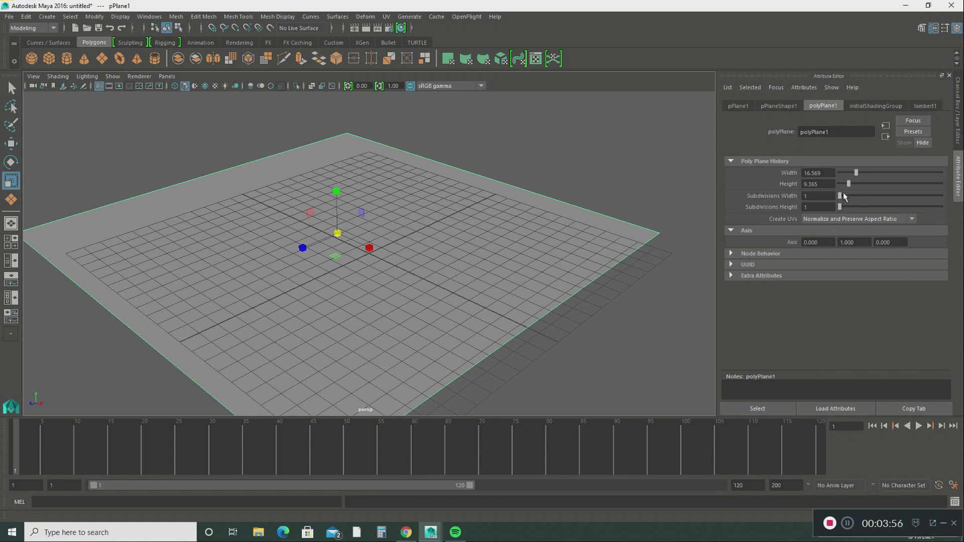
Step: Set polyPlane1's Subdivisions Width and Subdivisions Height both to 50
left_click_drag(839, 196, 948, 199)
left_click_drag(842, 207, 956, 213)
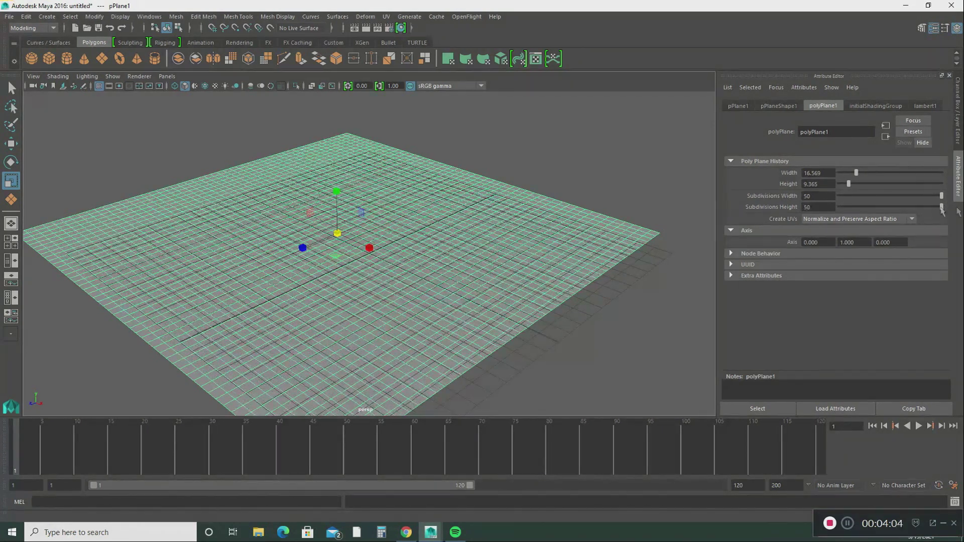
scroll(477, 223, "up", 2)
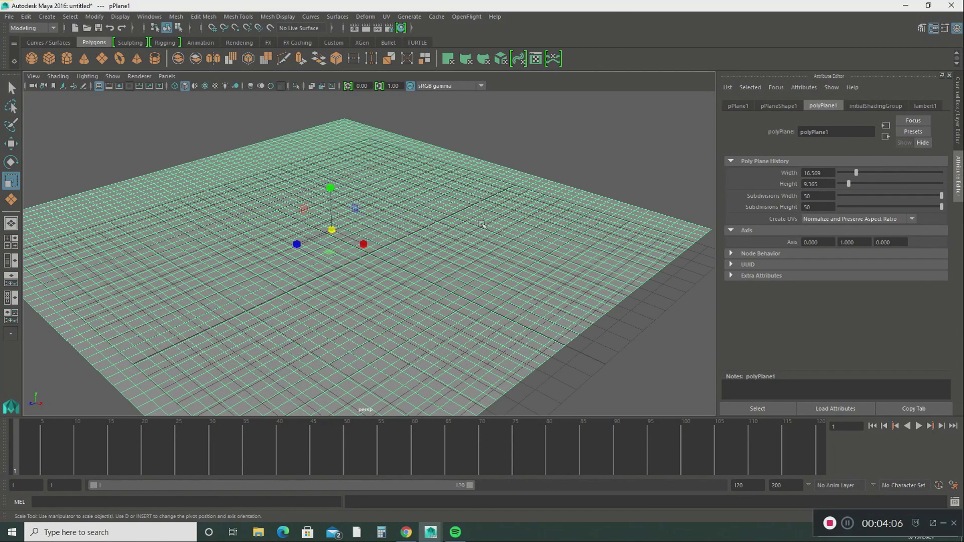
scroll(474, 208, "down", 1)
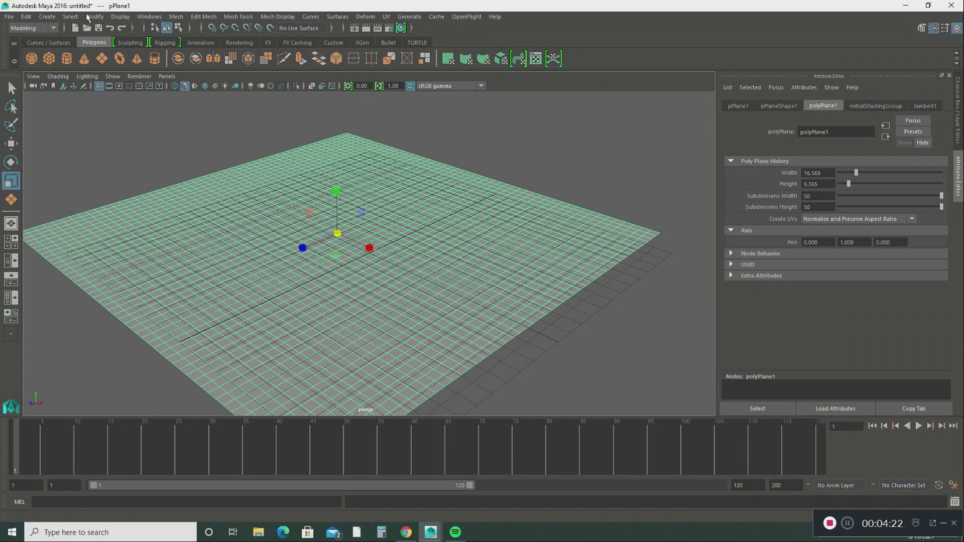
Step: Keep the Modeling menu set and add softMod1, falloff radius 5.000, to the plane
left_click(53, 28)
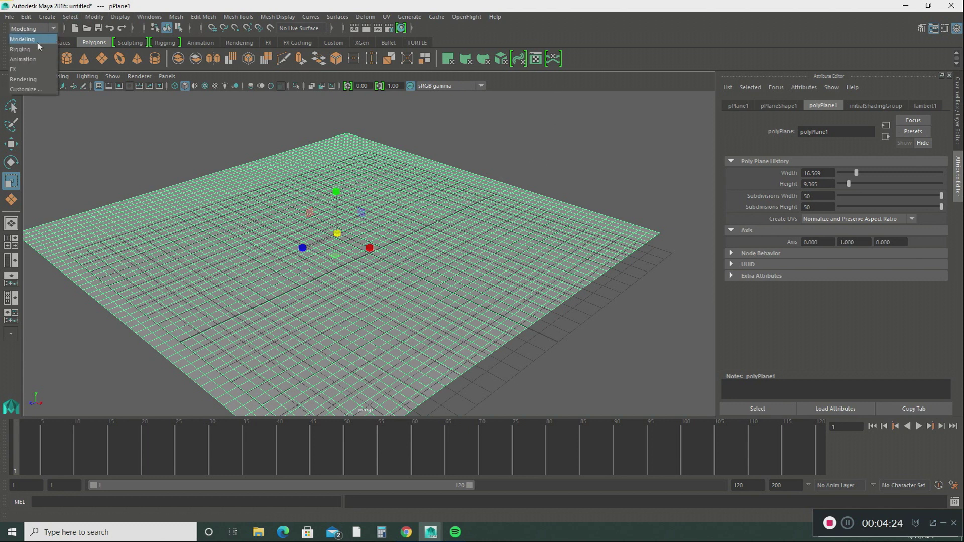
left_click(34, 40)
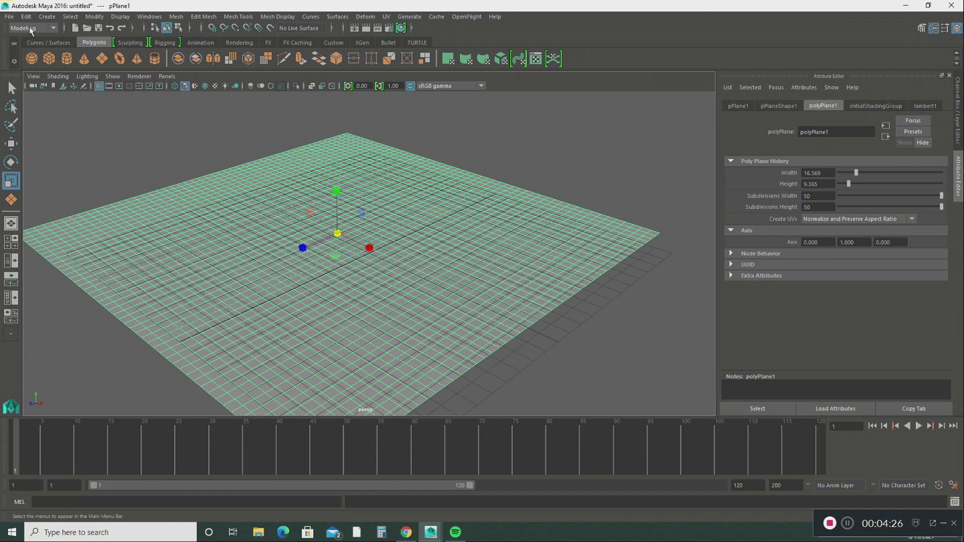
left_click(365, 17)
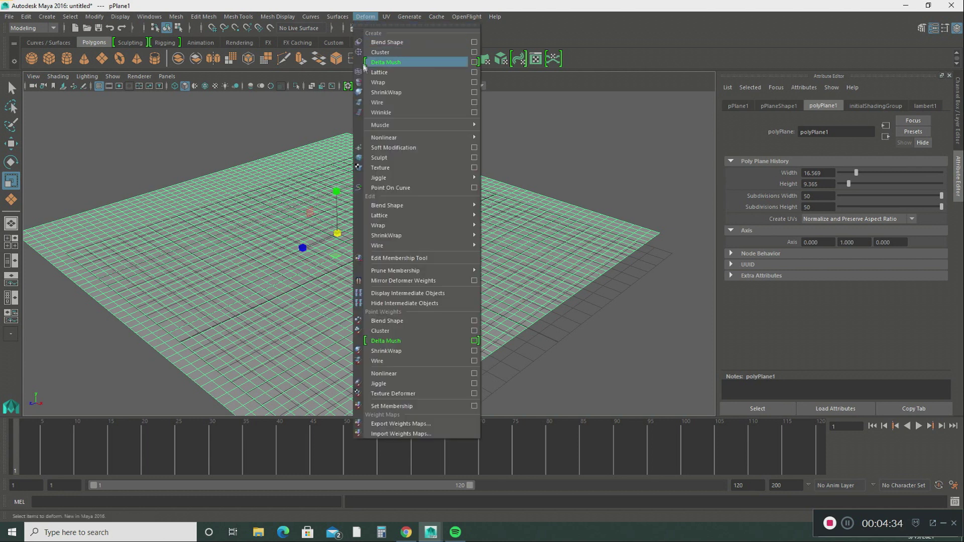
left_click(410, 149)
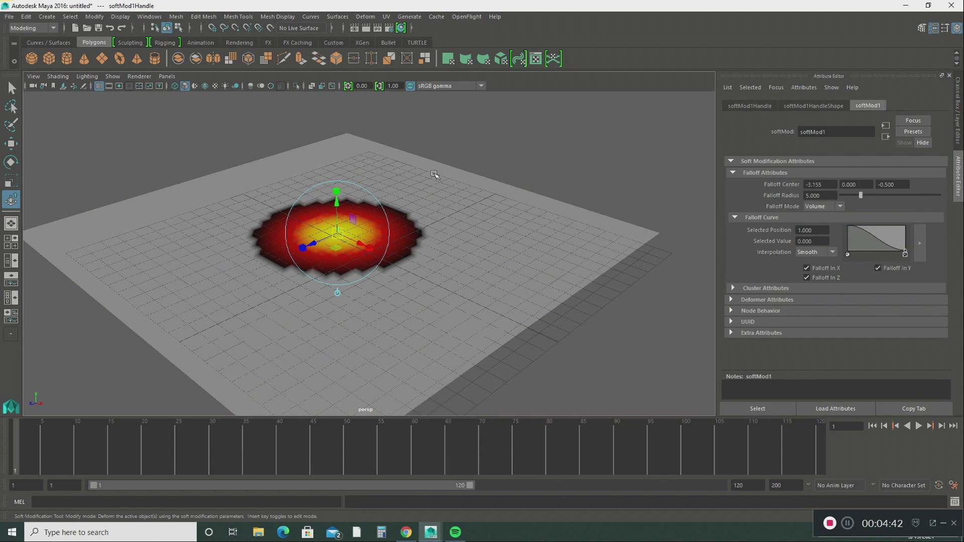
Step: Show the Outliner, lift softMod1 into a central hill, and add and raise softMod2 beside it
left_click(9, 263)
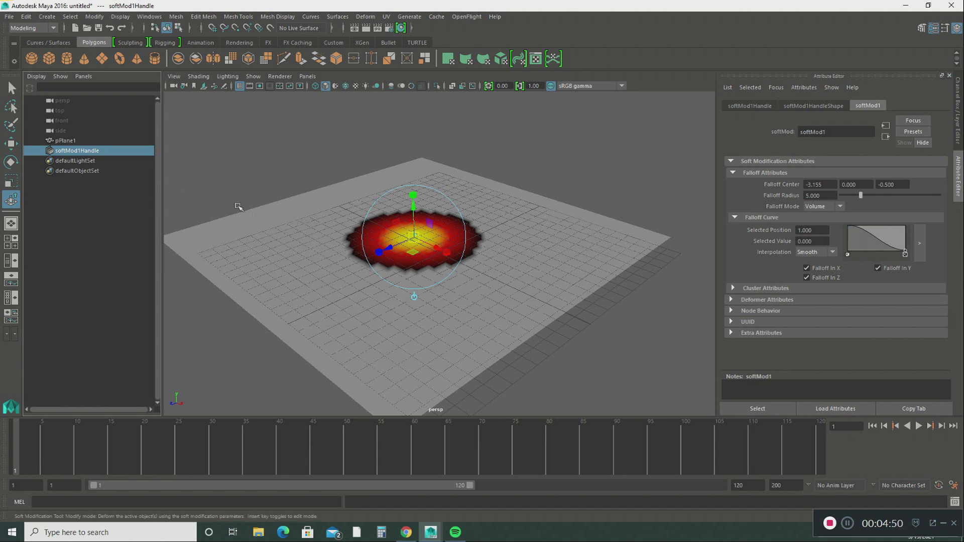
scroll(239, 209, "up", 1)
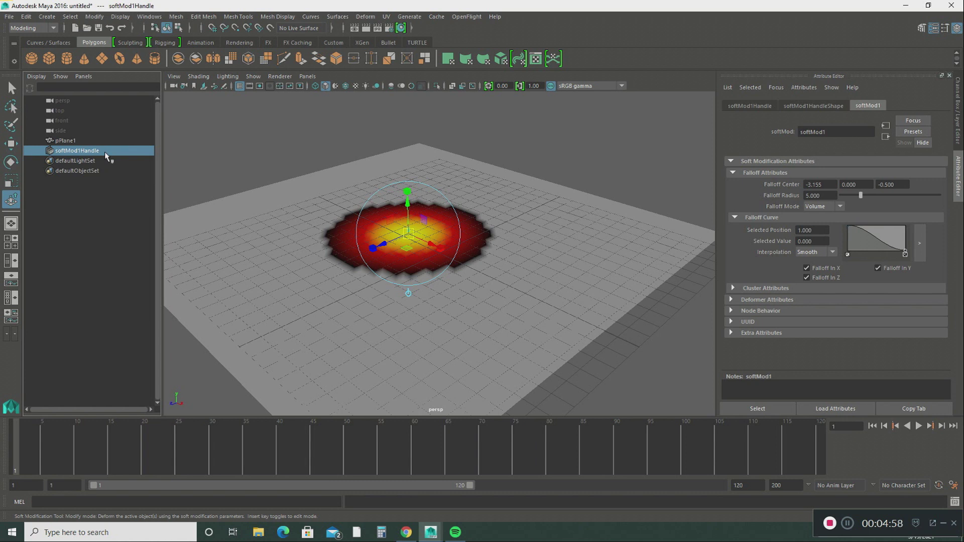
left_click_drag(408, 201, 408, 161)
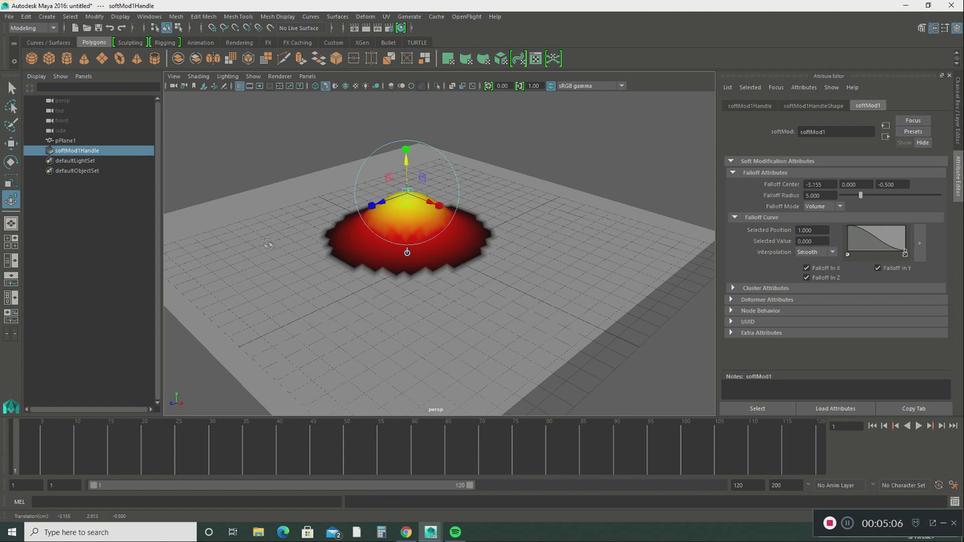
left_click(259, 242)
left_click_drag(252, 210, 248, 178)
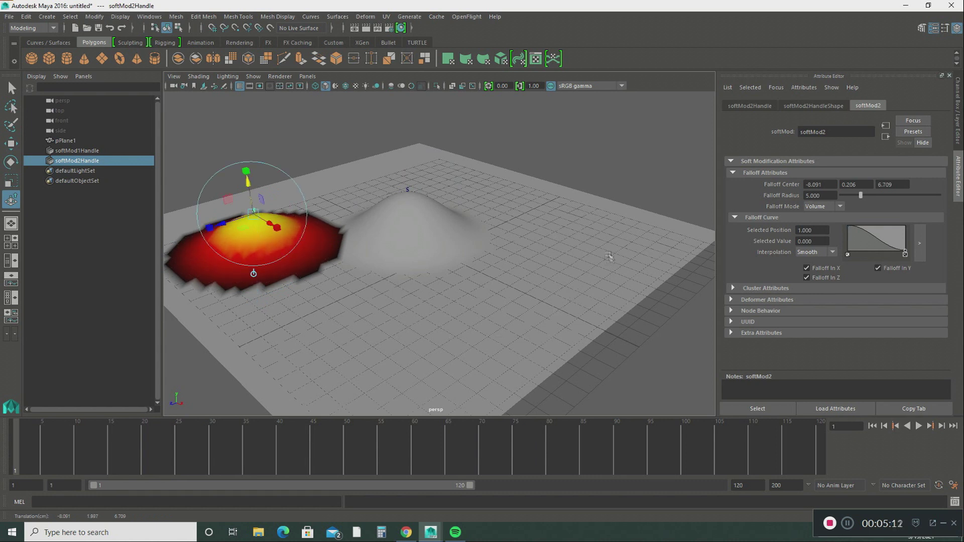
left_click(594, 249)
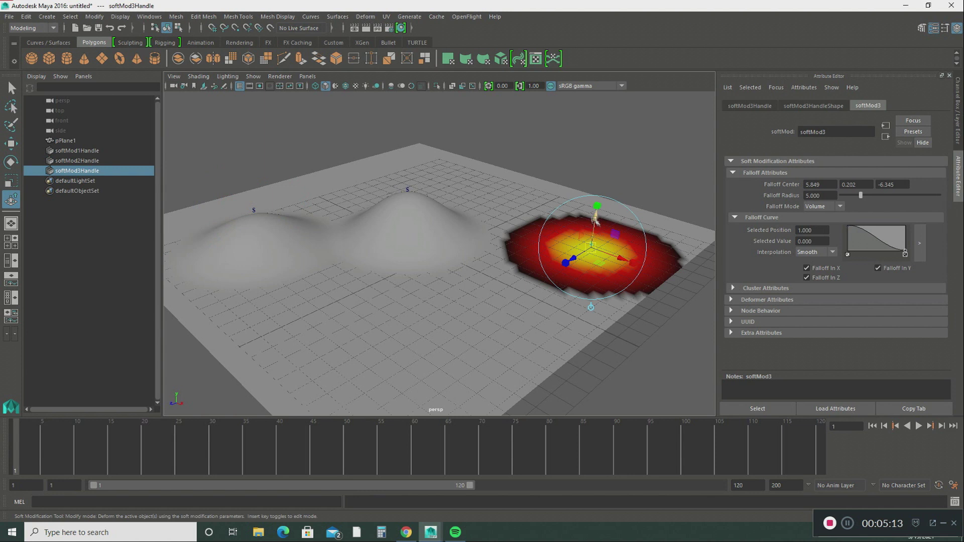
Step: Lift the third hill and add raised soft bumps across the plane, up to softMod8 at the front
left_click_drag(595, 216, 598, 195)
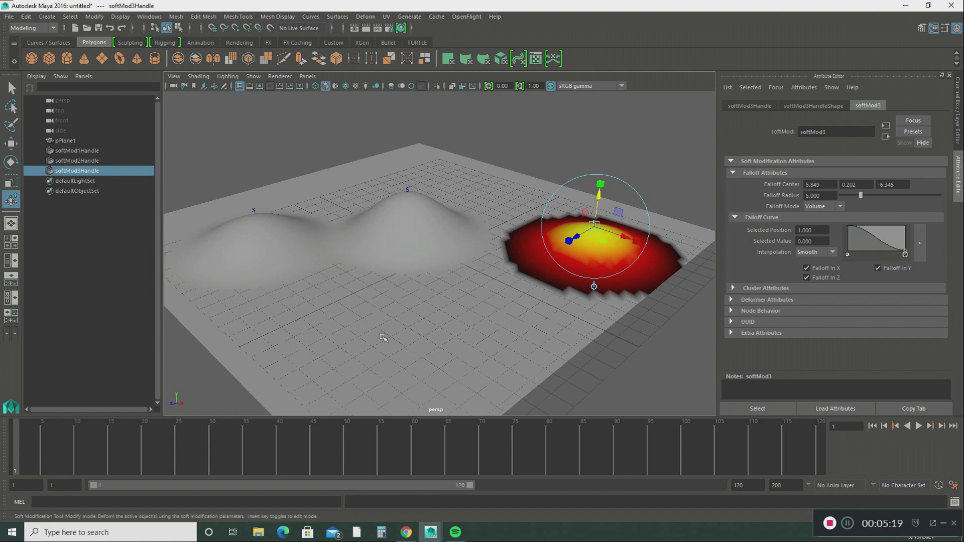
left_click(367, 329)
left_click_drag(365, 301, 366, 273)
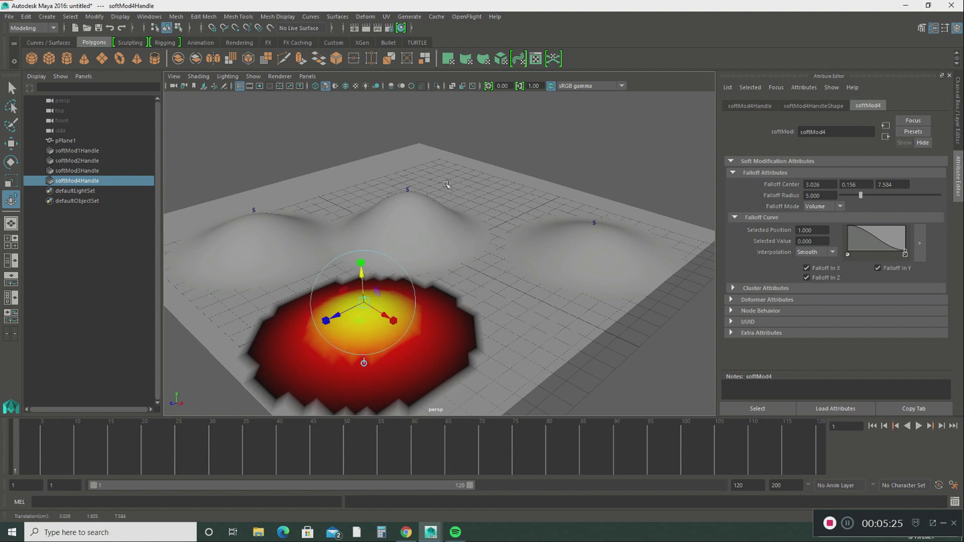
left_click(416, 159)
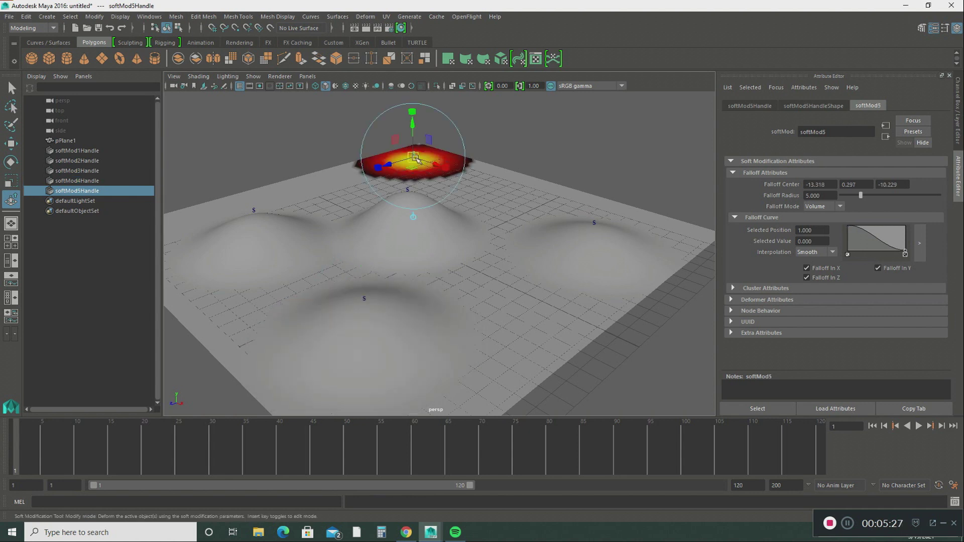
left_click_drag(412, 125, 413, 106)
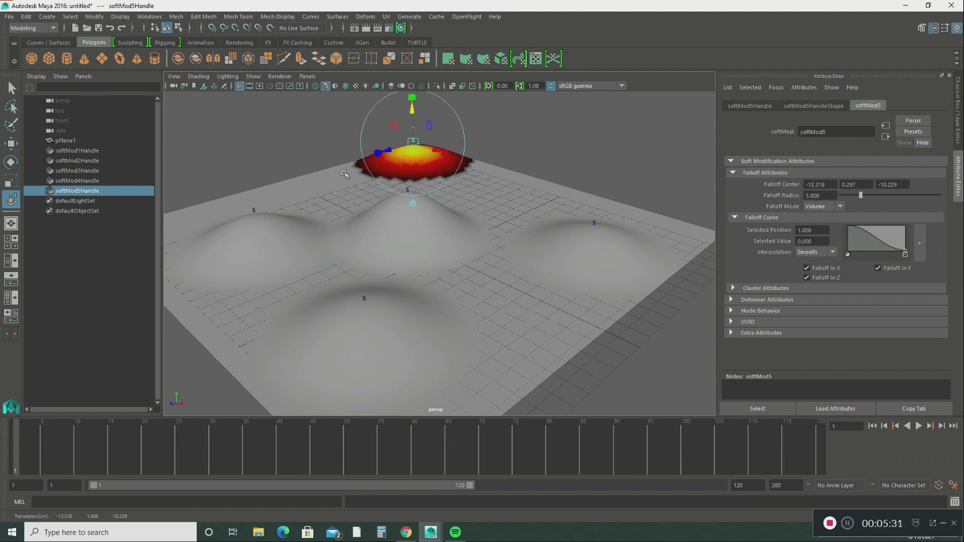
left_click(326, 201)
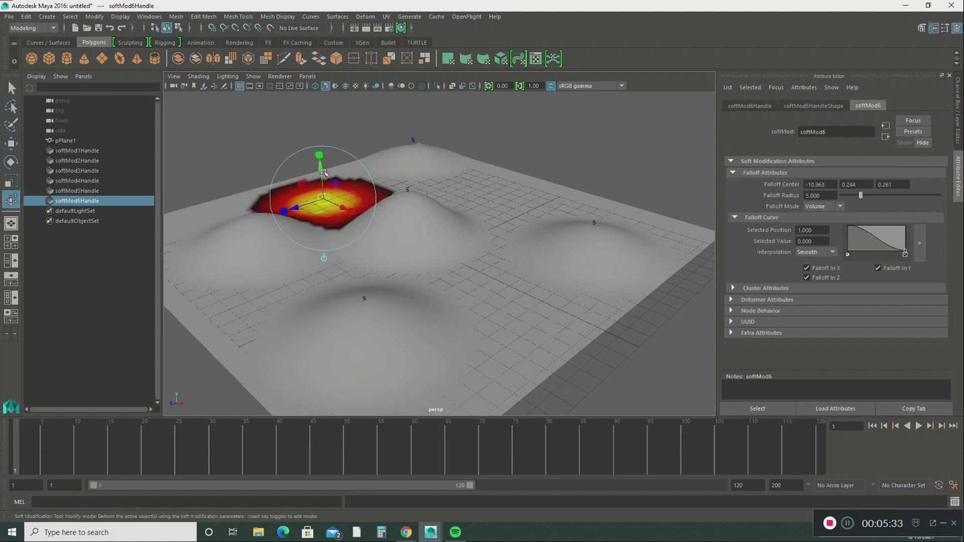
left_click_drag(323, 170, 323, 160)
left_click(498, 201)
left_click_drag(502, 168, 503, 150)
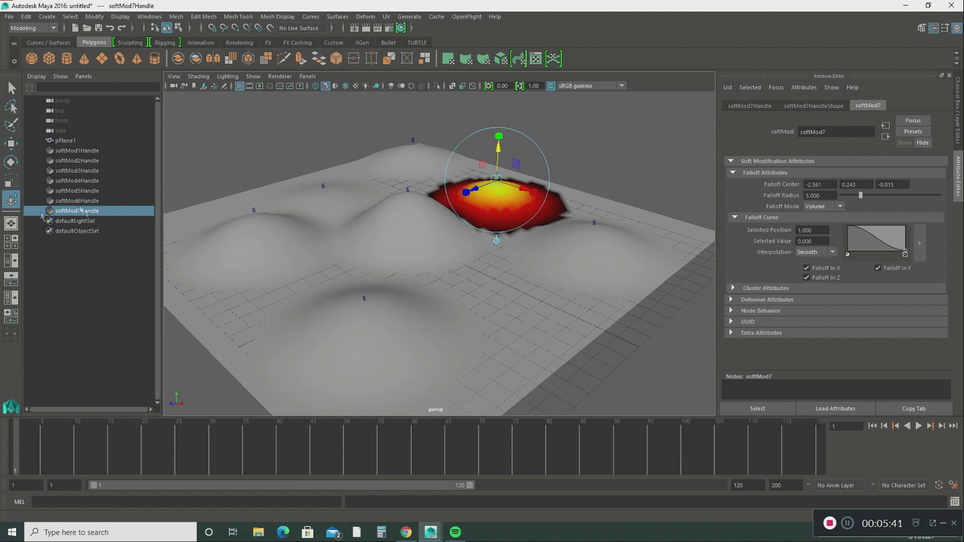
left_click(507, 316)
Step: Raise the front hill, then add a left bump, softMod9, with an 11.917 falloff radius and lift it
left_click_drag(509, 286, 511, 264)
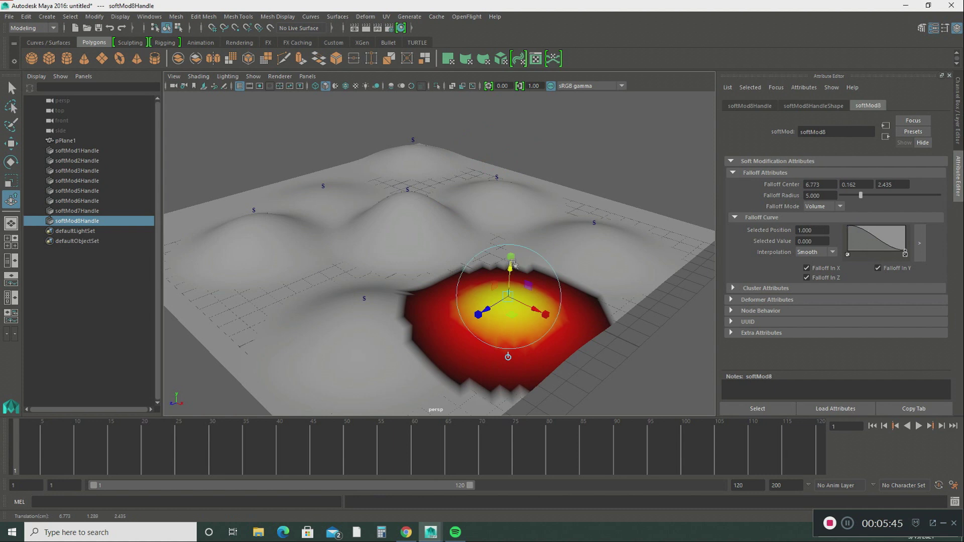
left_click(260, 239)
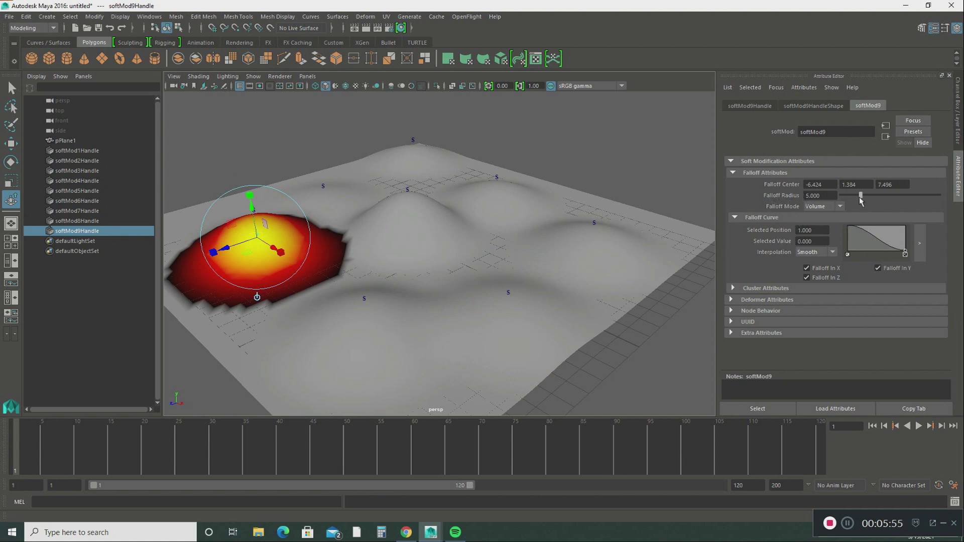
left_click_drag(862, 198, 868, 196)
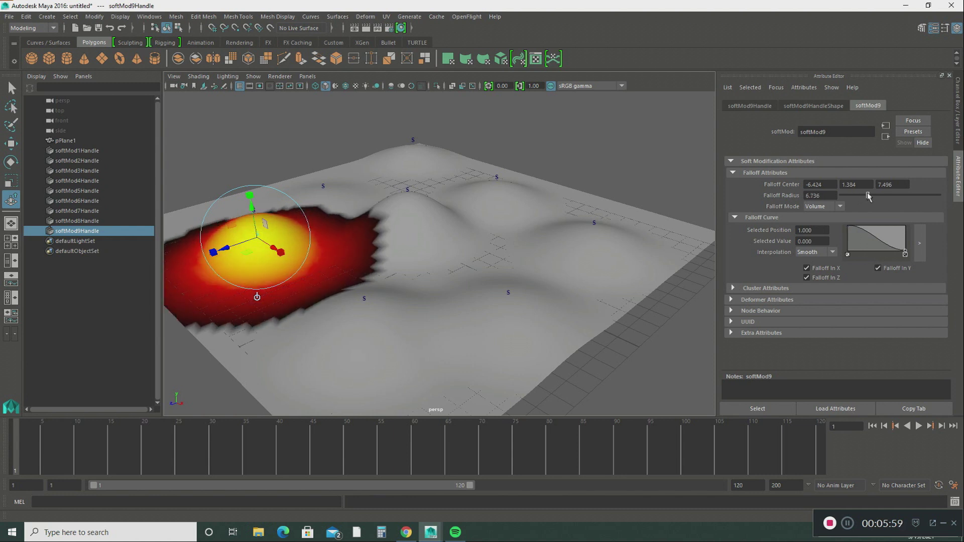
left_click_drag(253, 208, 255, 191)
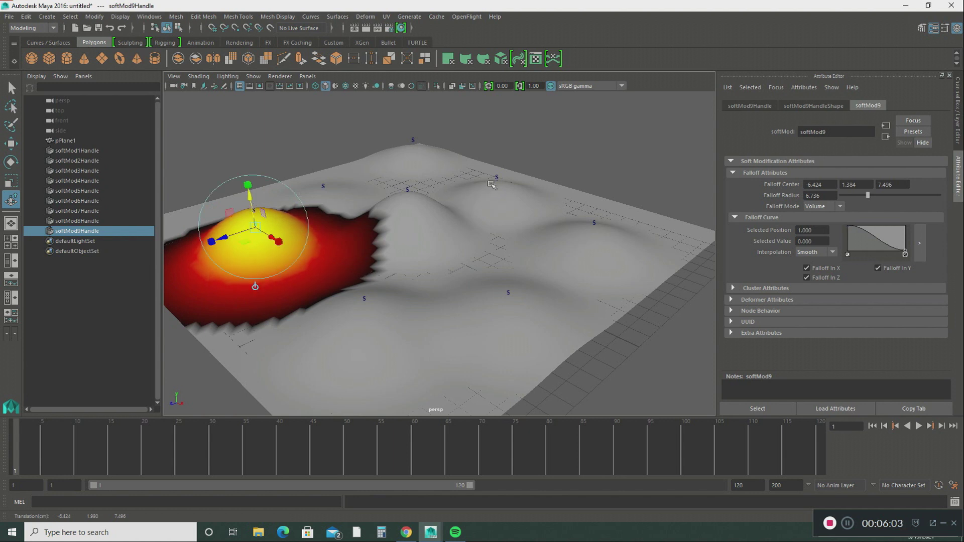
Step: Broaden softMod7's falloff radius and raise that hill higher
left_click(496, 178)
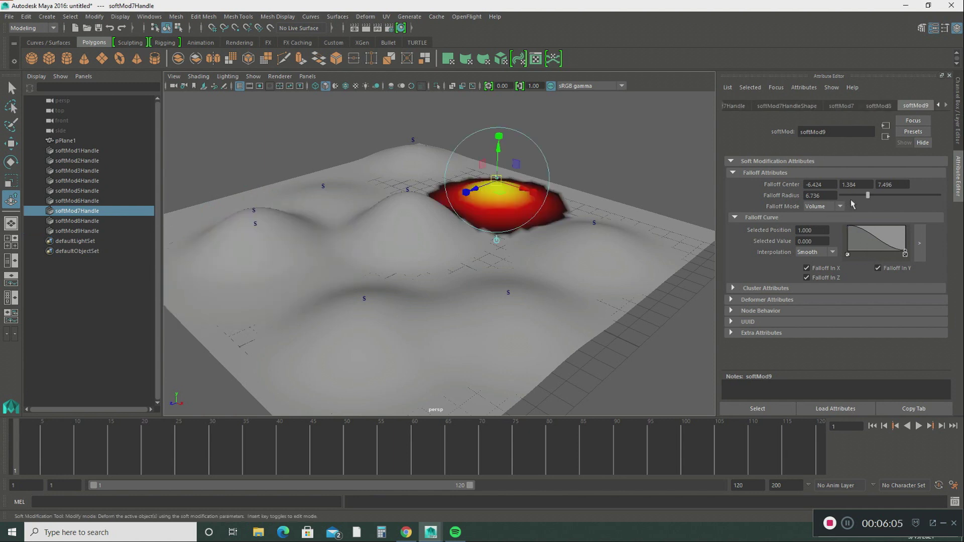
left_click_drag(868, 196, 888, 196)
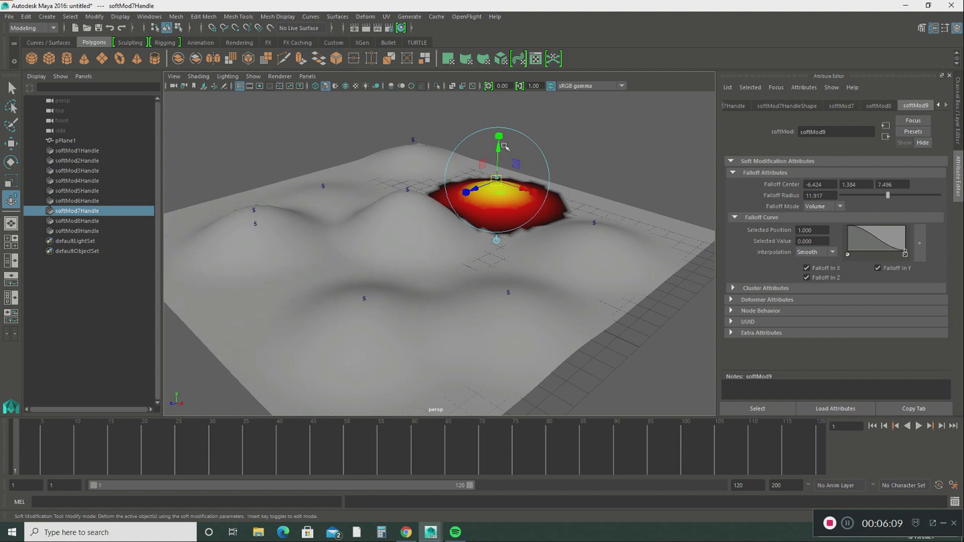
left_click_drag(504, 144, 499, 140)
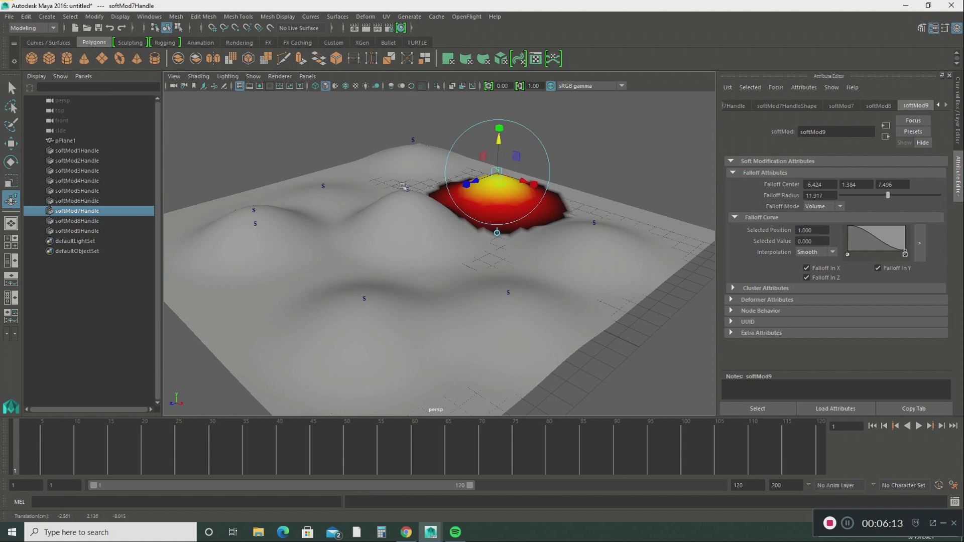
Step: Add softMod10 on the left and tilt its handle with the Rotate tool
left_click(406, 188)
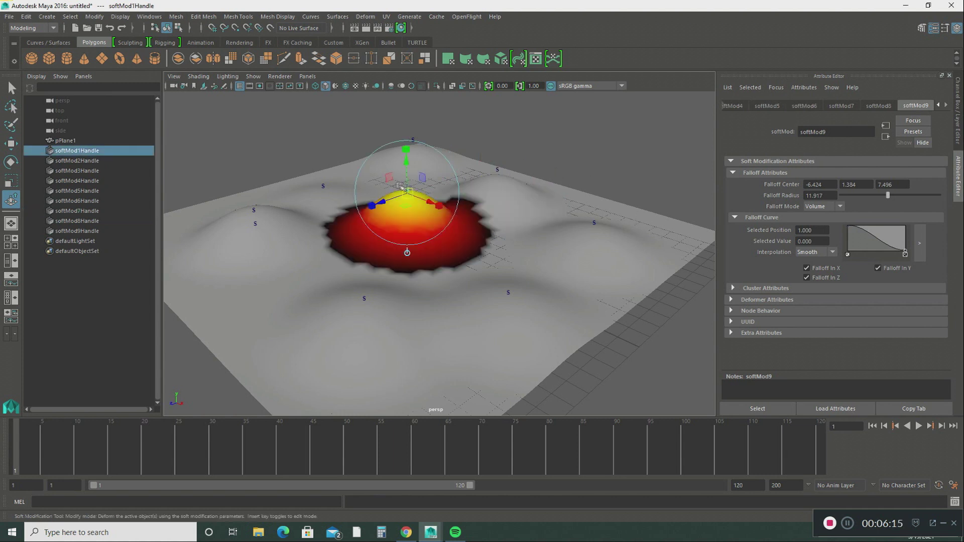
left_click(290, 230)
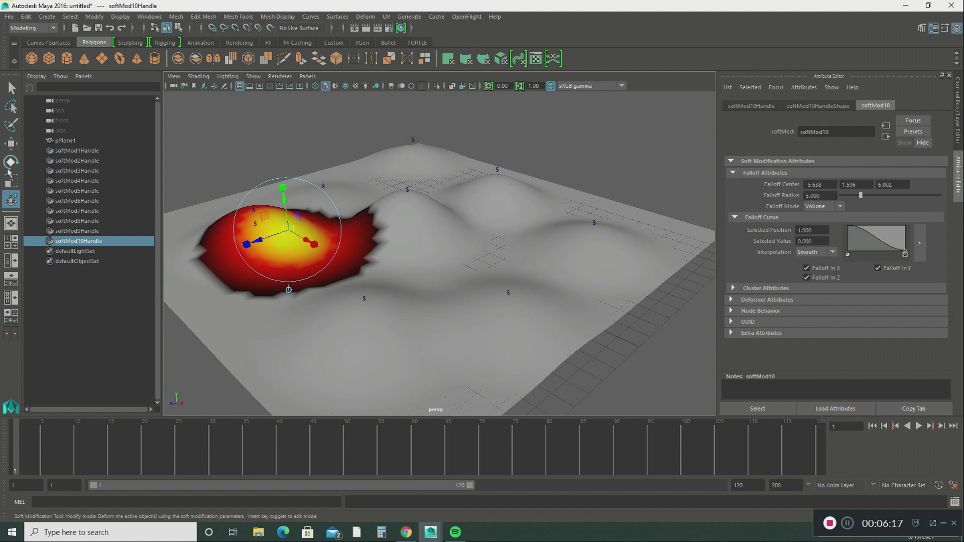
left_click(10, 163)
left_click_drag(286, 226, 285, 222)
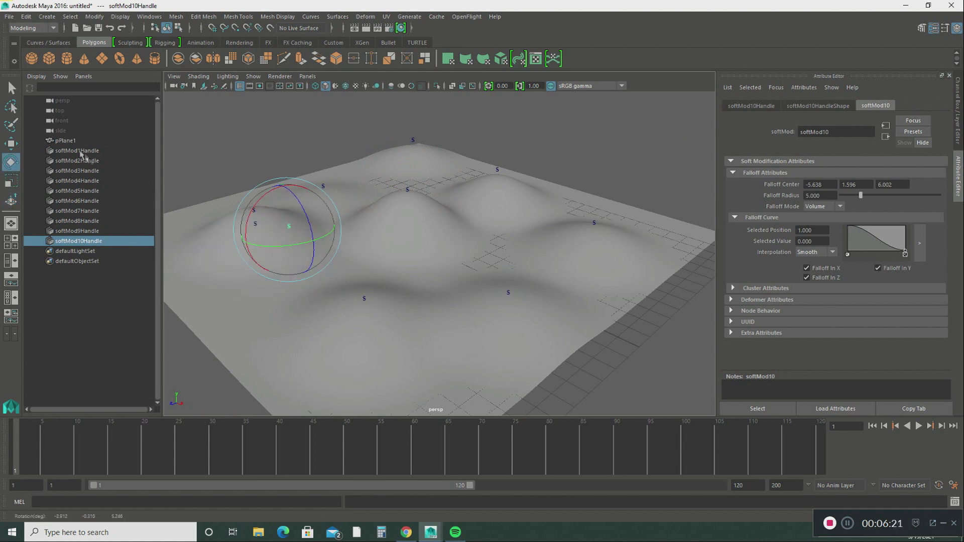
left_click(70, 140)
Step: Tilt pPlane1 more steeply by dragging the Rotate manipulator rings several times
left_click_drag(422, 232, 417, 231)
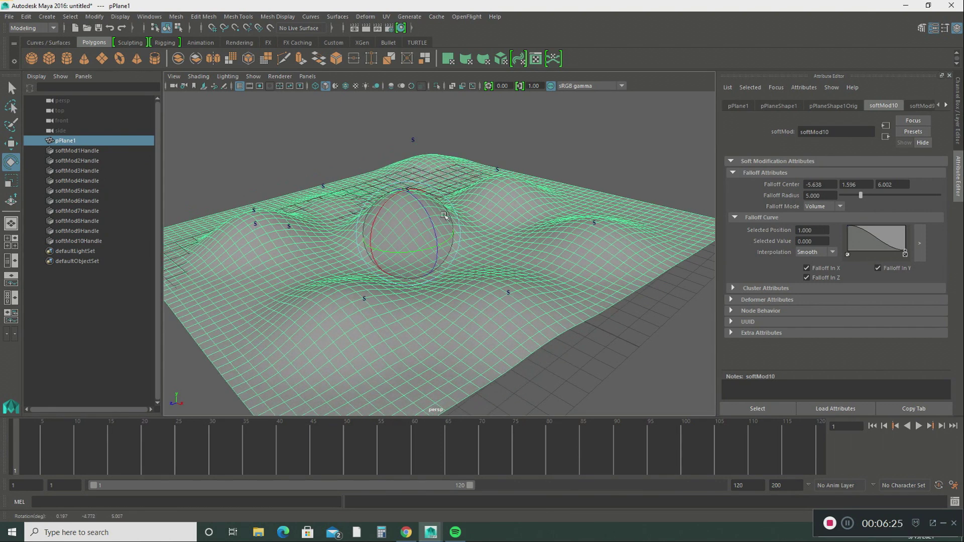
left_click_drag(454, 205, 353, 248)
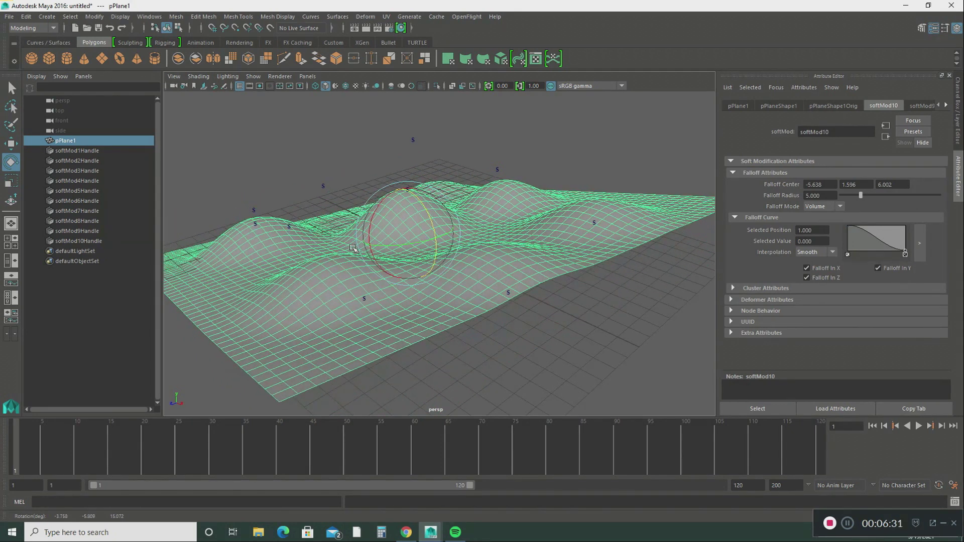
left_click_drag(393, 245, 452, 210)
scroll(429, 236, "up", 3)
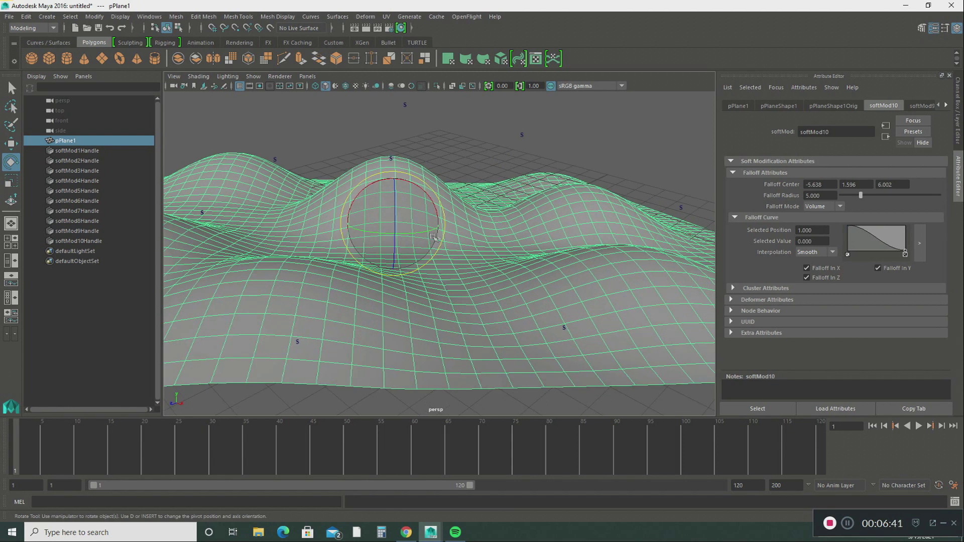
left_click_drag(442, 226, 441, 225)
scroll(437, 227, "up", 3)
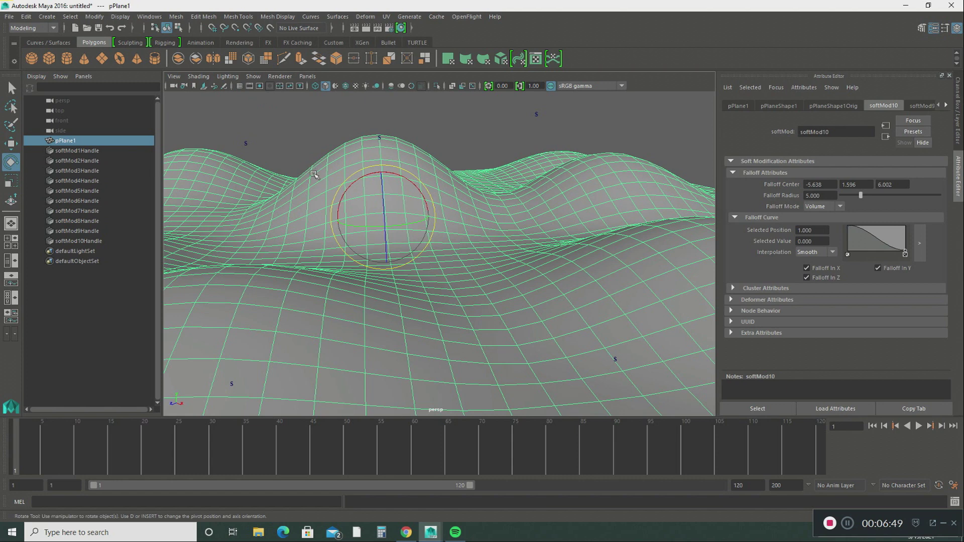
scroll(275, 186, "down", 2)
scroll(273, 185, "up", 2)
right_click_drag(287, 205, 331, 462)
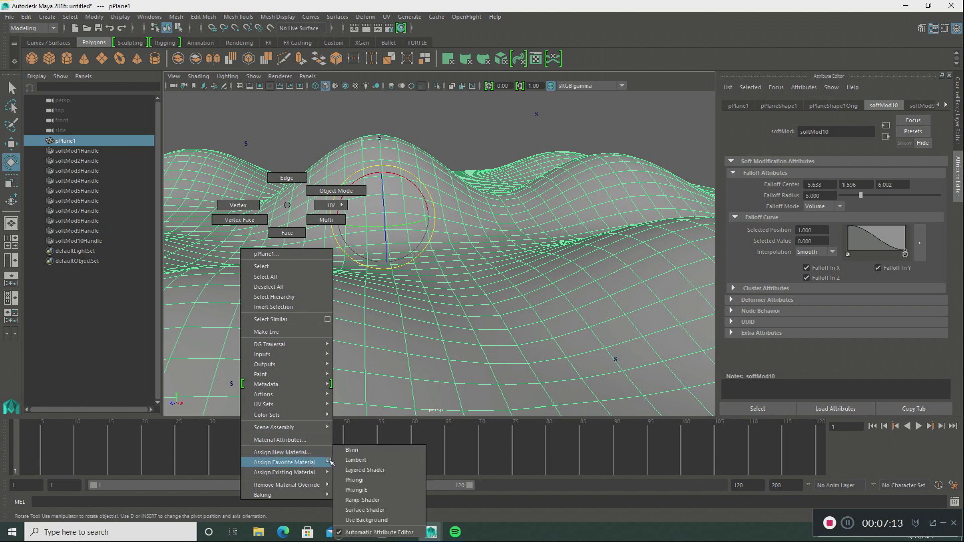
Step: Assign a fresh favourite Lambert material, lambert2, to the terrain plane pPlane1
right_click_drag(331, 462, 357, 462)
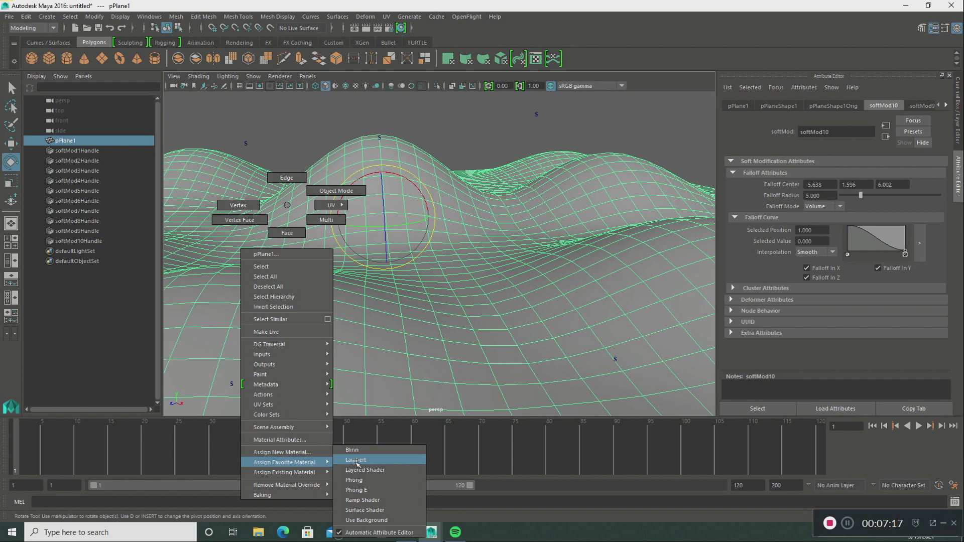
right_click_drag(356, 462, 358, 463)
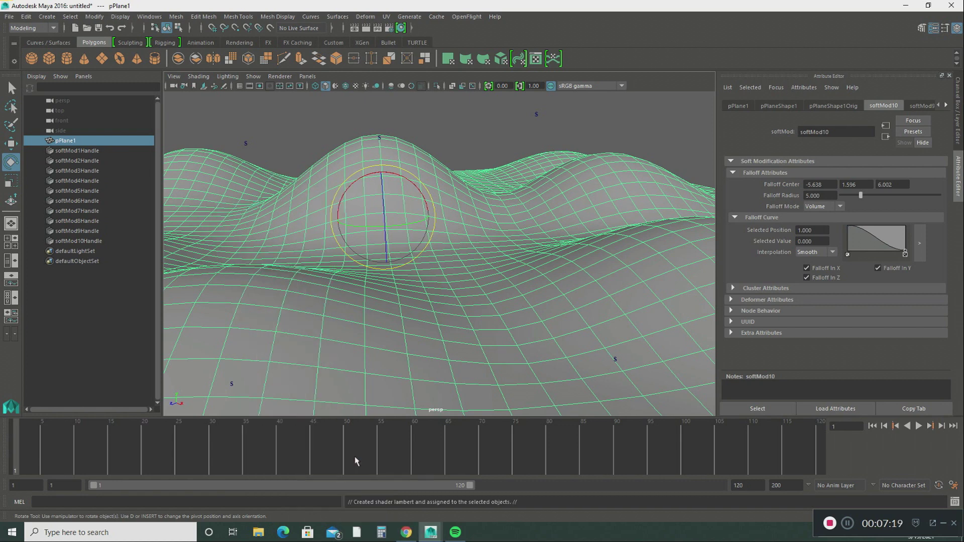
scroll(322, 327, "up", 2)
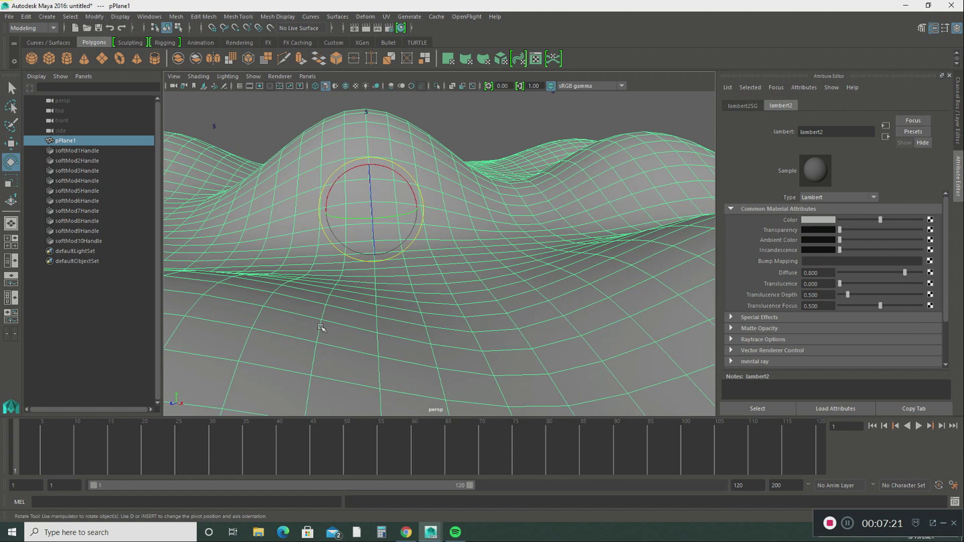
scroll(321, 328, "down", 1)
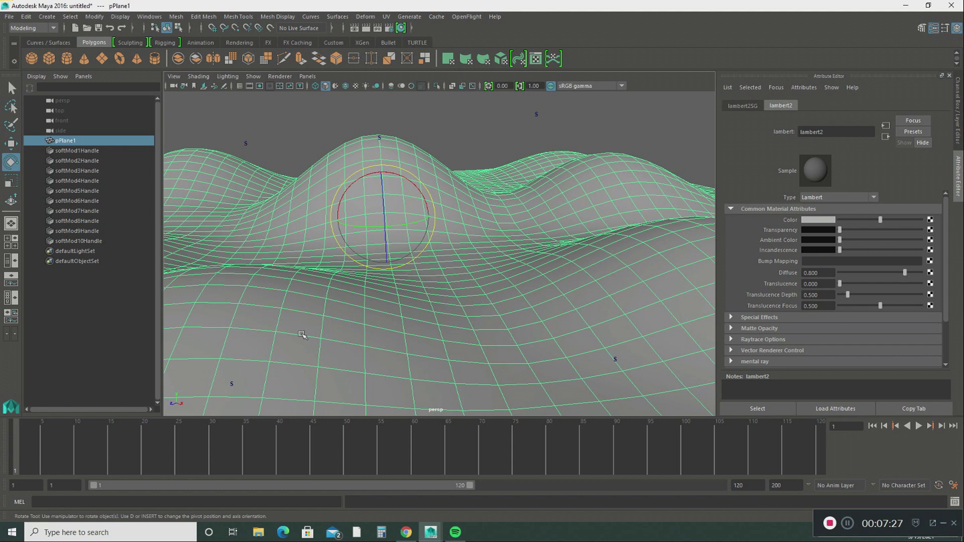
Step: Link a Fractal texture (fractal1) as lambert2's bump map and turn on textured viewport display
left_click(930, 261)
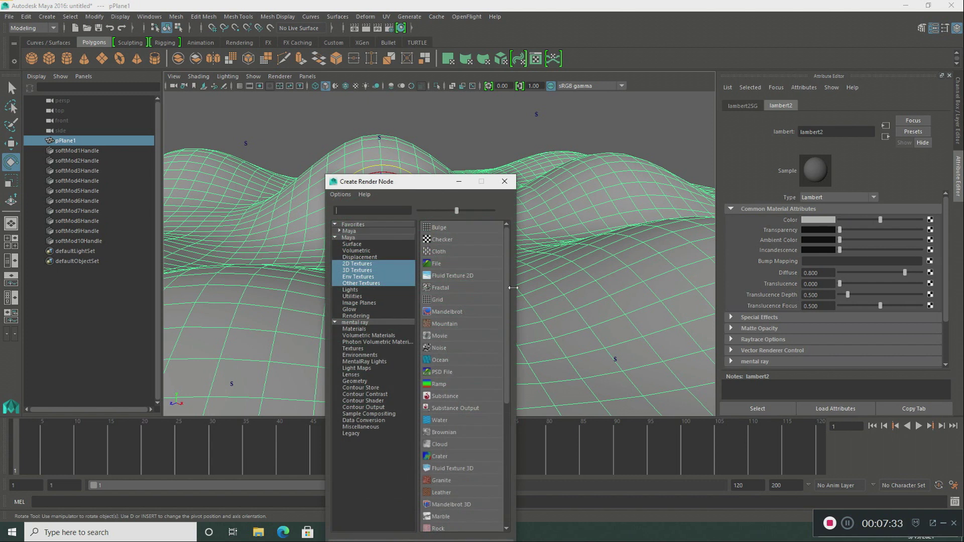
left_click(436, 286)
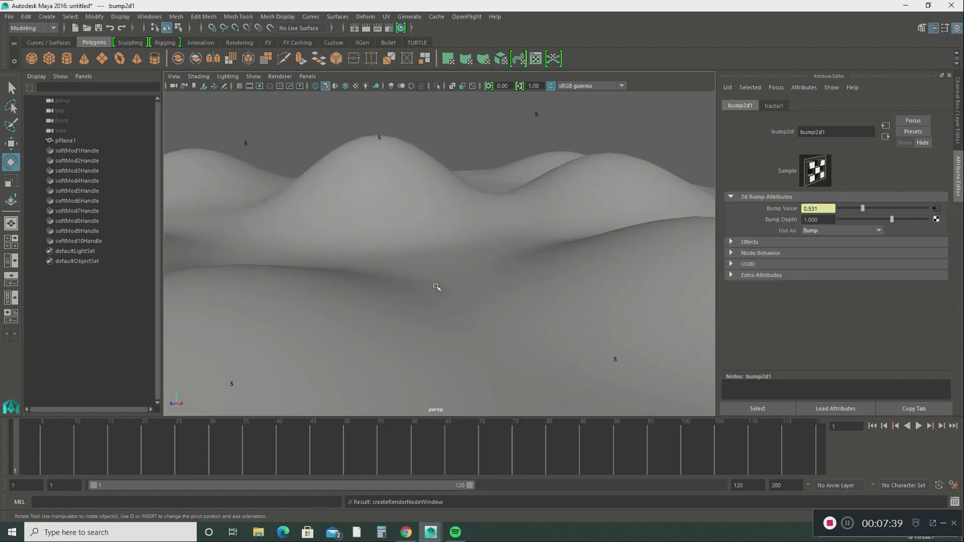
left_click(774, 106)
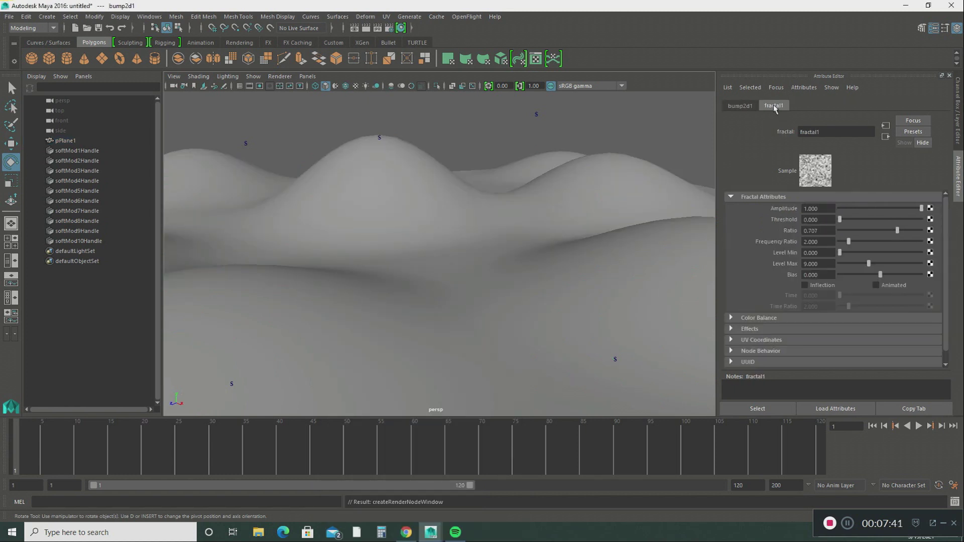
left_click(355, 87)
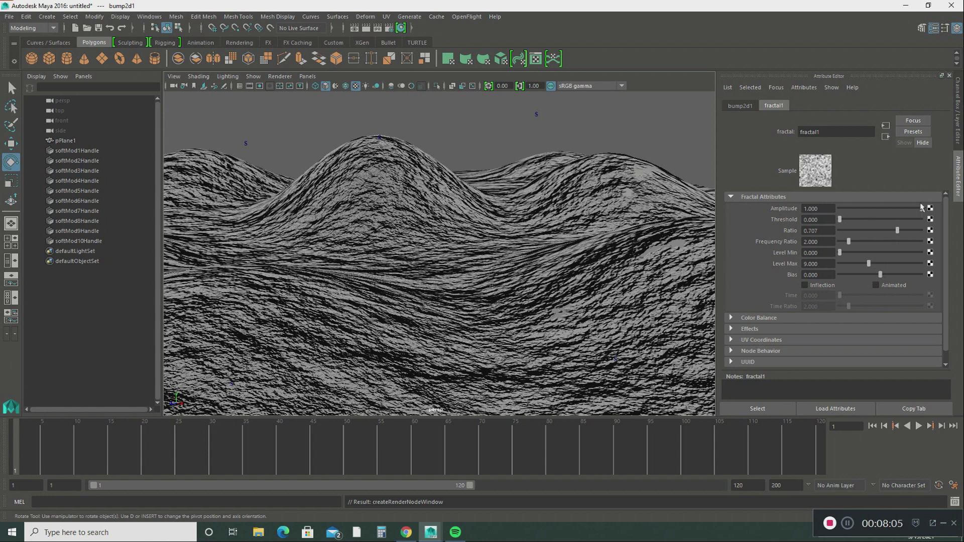
Step: Lower fractal1's Amplitude to 0.298 and its Bias to -0.615
left_click_drag(921, 208, 867, 205)
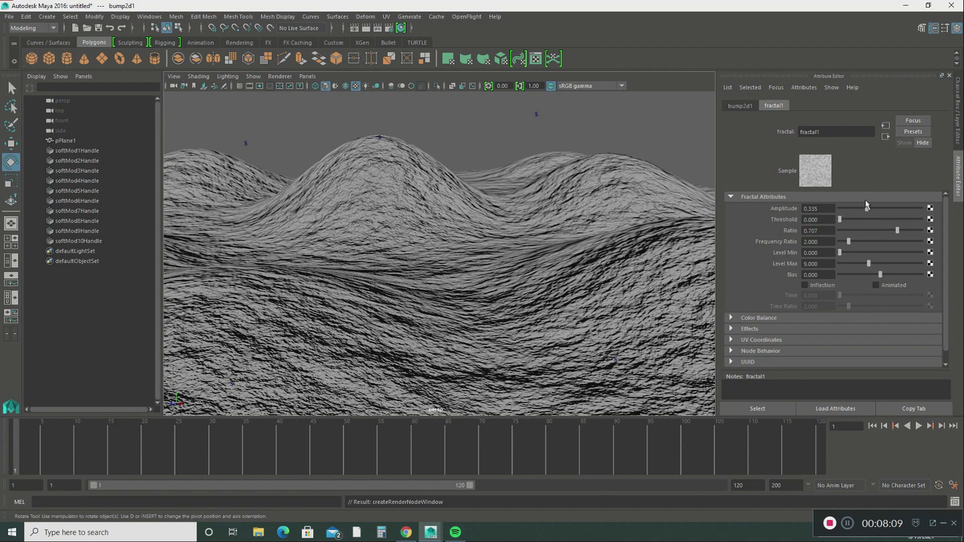
left_click_drag(863, 200, 862, 201)
left_click_drag(879, 272, 862, 274)
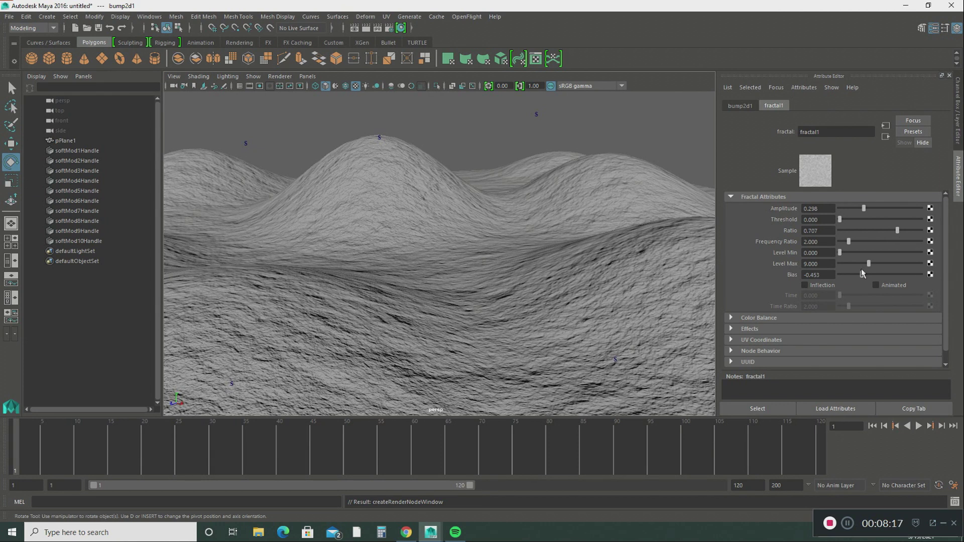
left_click_drag(862, 273, 858, 271)
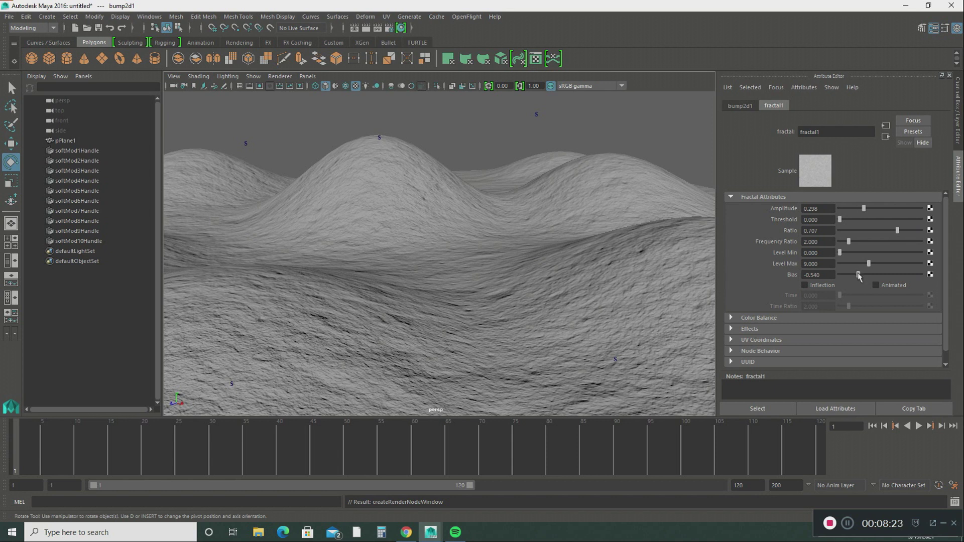
left_click_drag(858, 274, 853, 275)
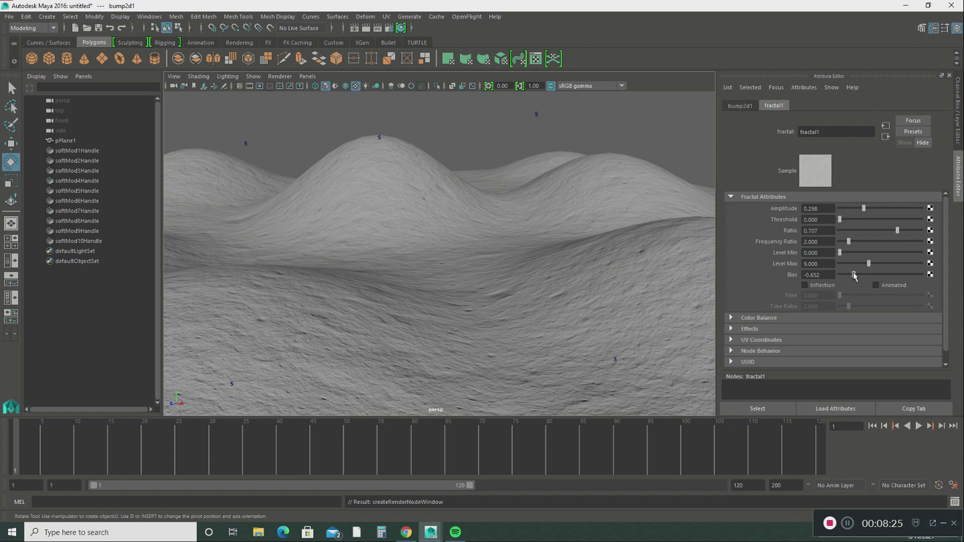
left_click_drag(855, 275, 856, 274)
Step: Set lambert2's Color to a muted brown: H 23.077, S 0.385, V 0.527
left_click(417, 194)
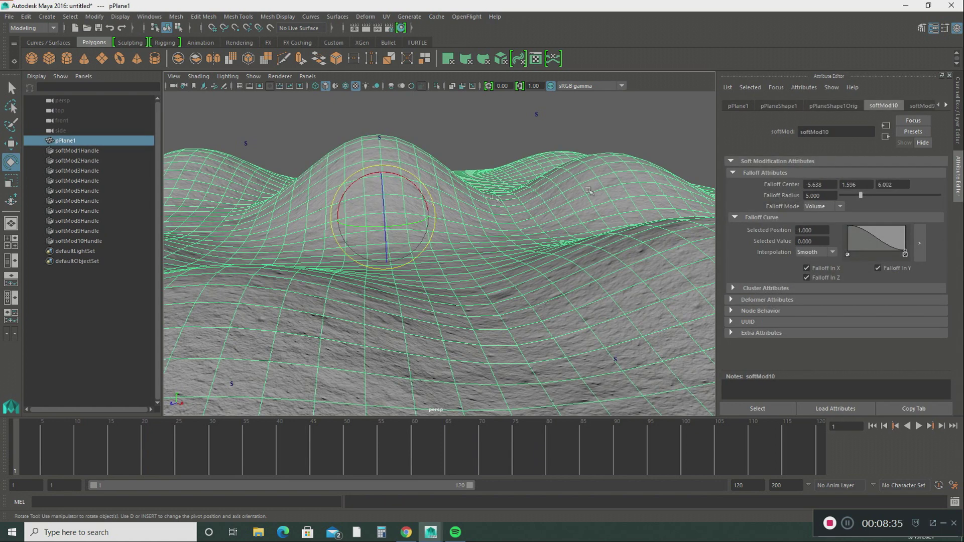
left_click(946, 107)
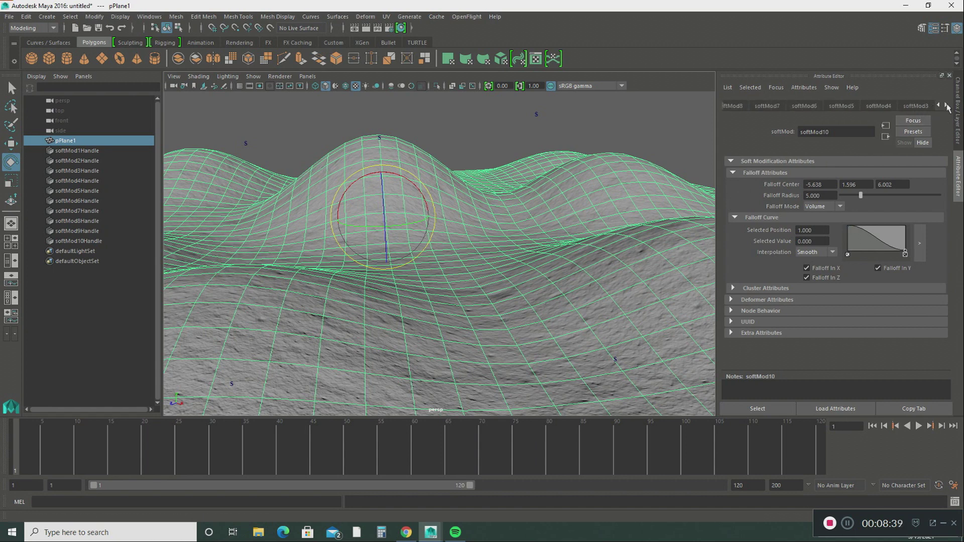
left_click(918, 106)
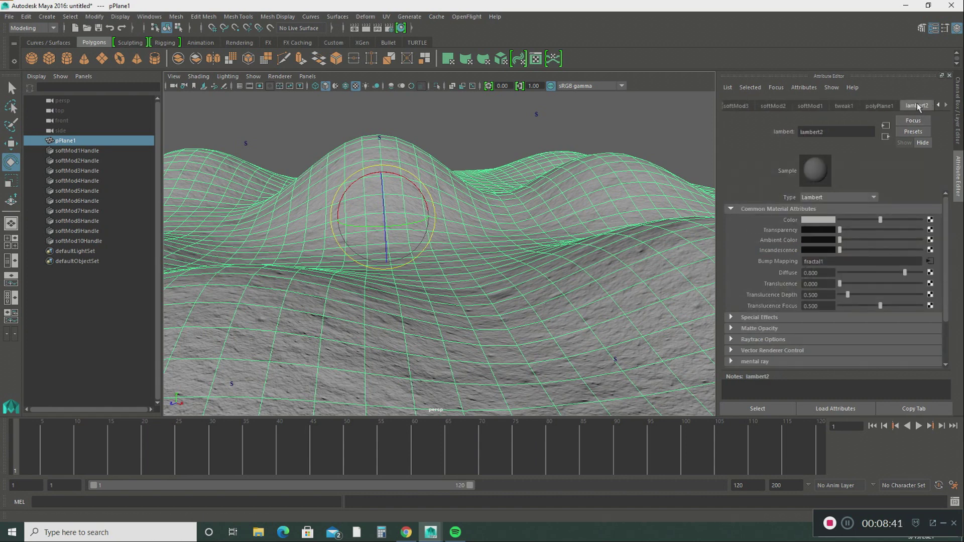
left_click(827, 221)
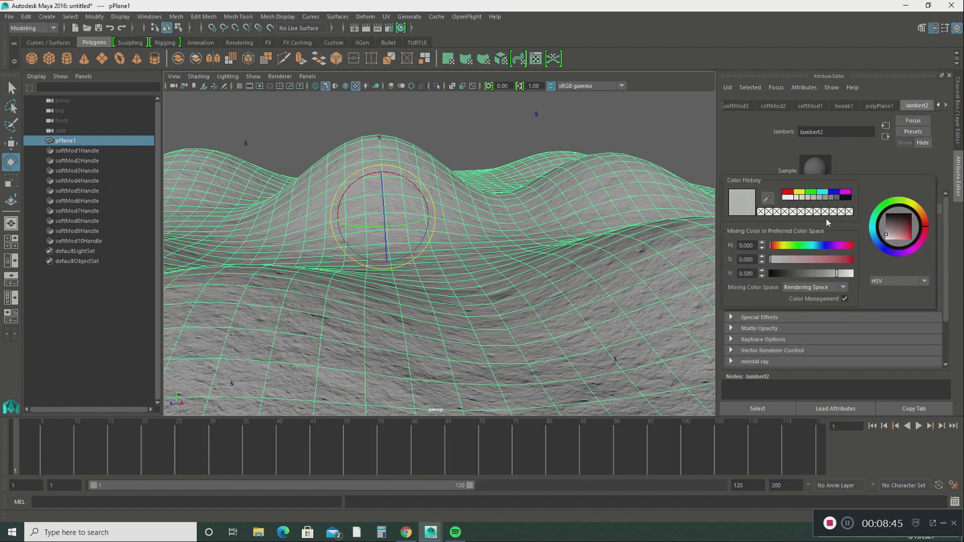
left_click(791, 192)
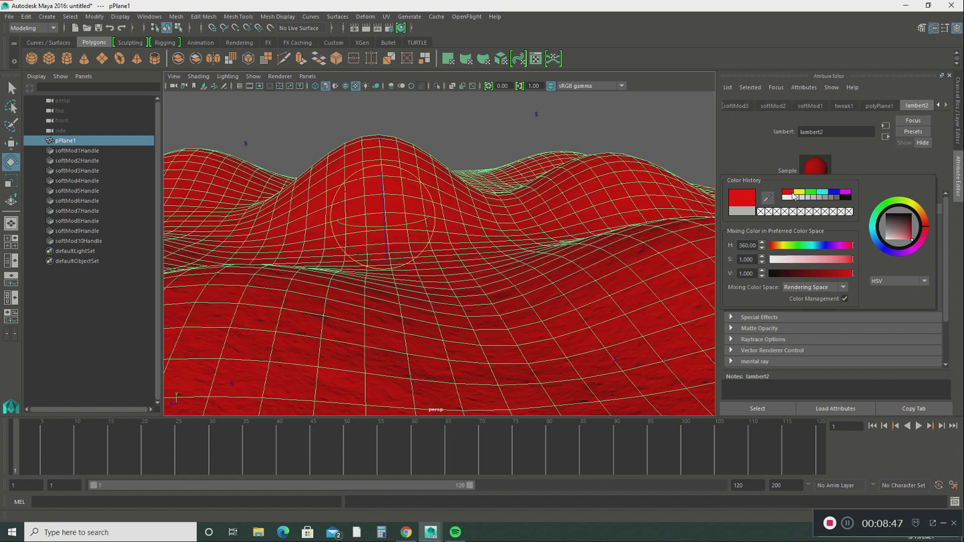
left_click(839, 245)
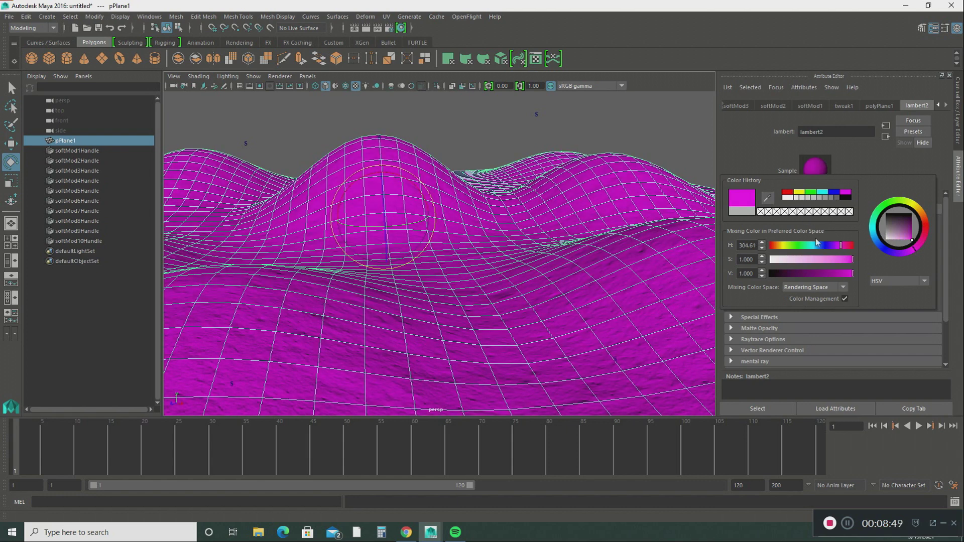
left_click(777, 245)
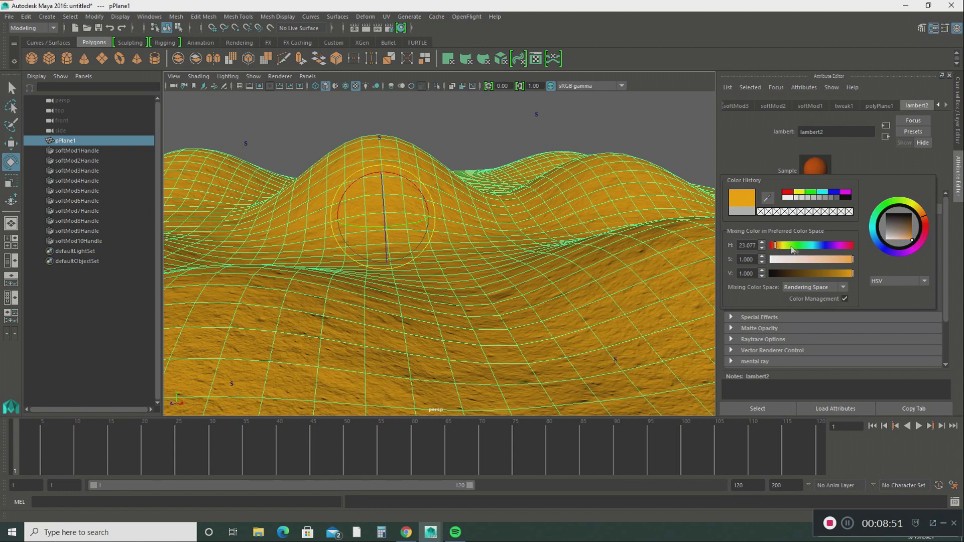
left_click(841, 273)
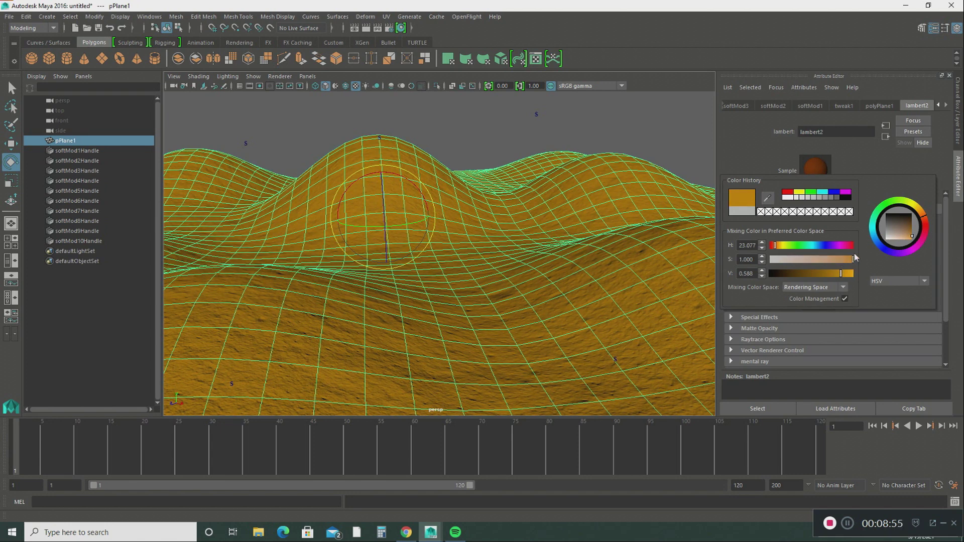
left_click_drag(853, 258, 825, 259)
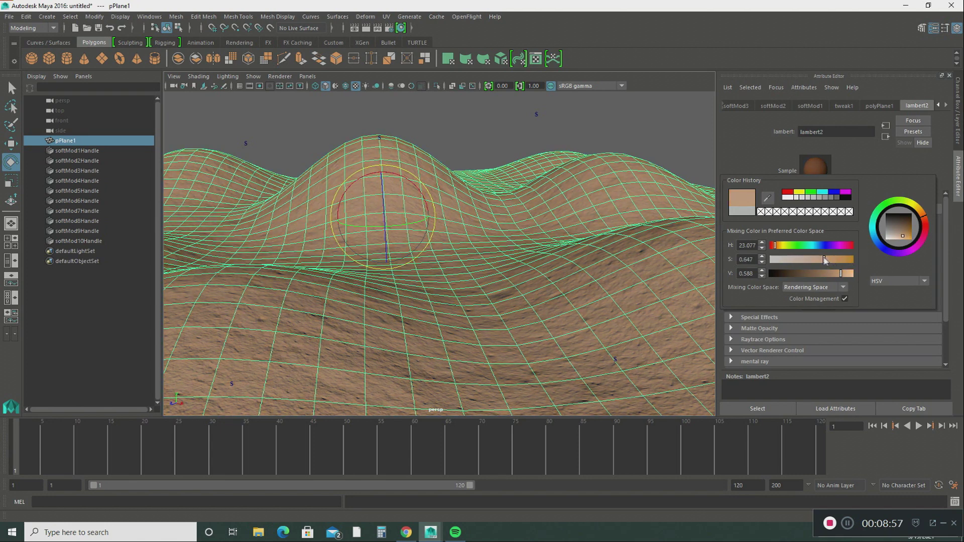
left_click_drag(815, 257, 809, 257)
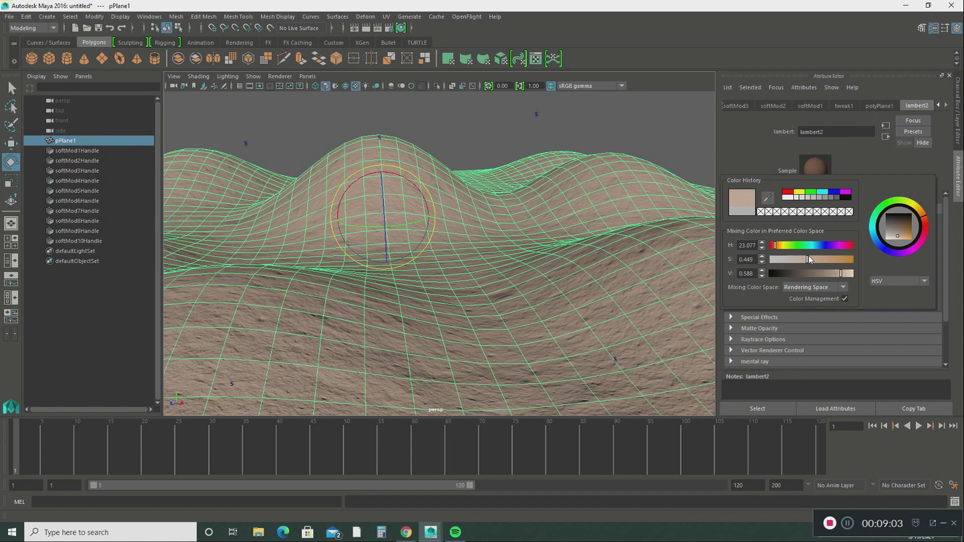
left_click_drag(838, 277, 837, 276)
left_click_drag(809, 262, 803, 259)
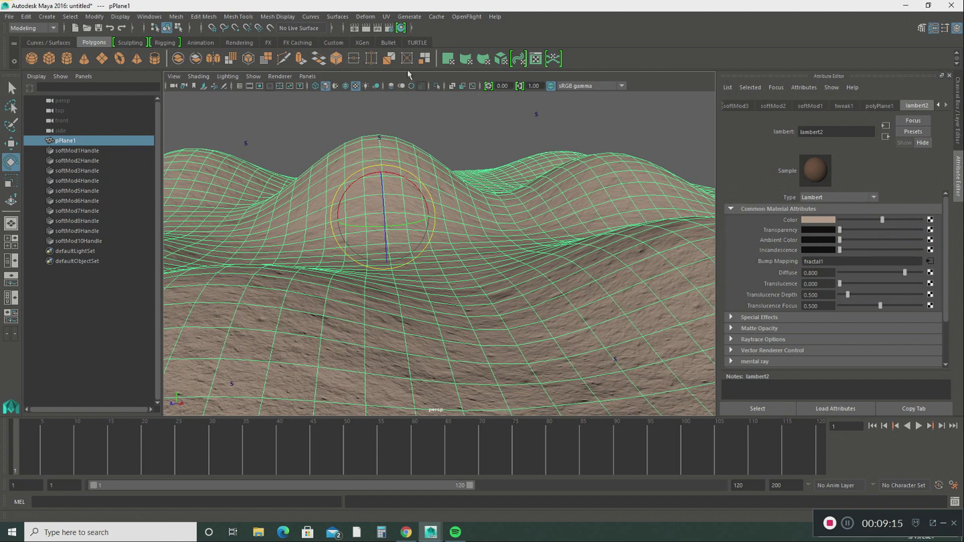
left_click(365, 31)
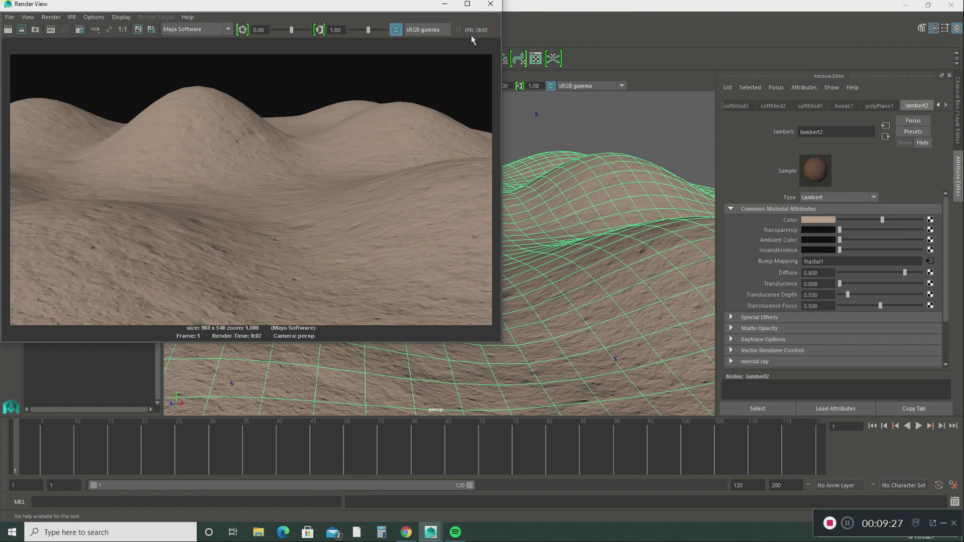
left_click(490, 5)
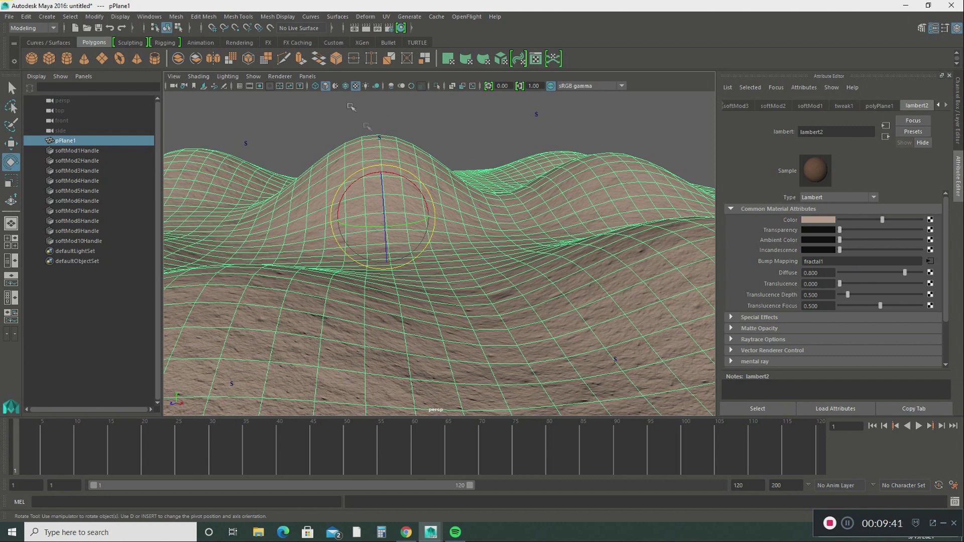
Step: Open the Visor from Windows > General Editors and reposition its window
left_click(145, 17)
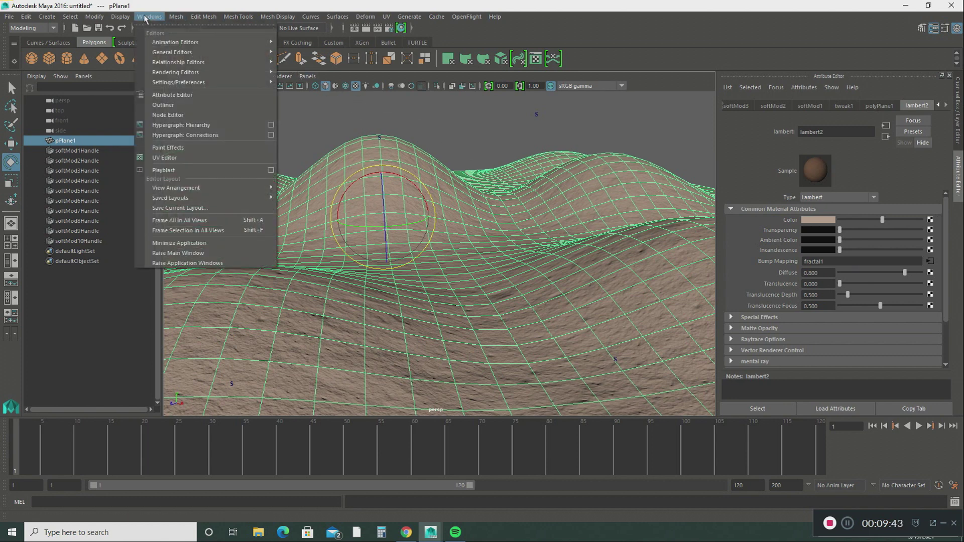
mouse_move(190, 84)
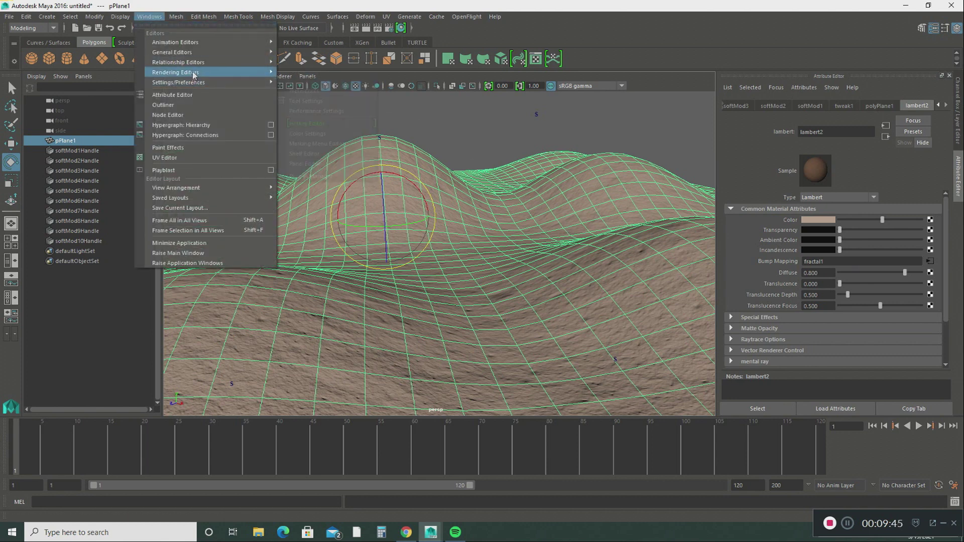
mouse_move(195, 53)
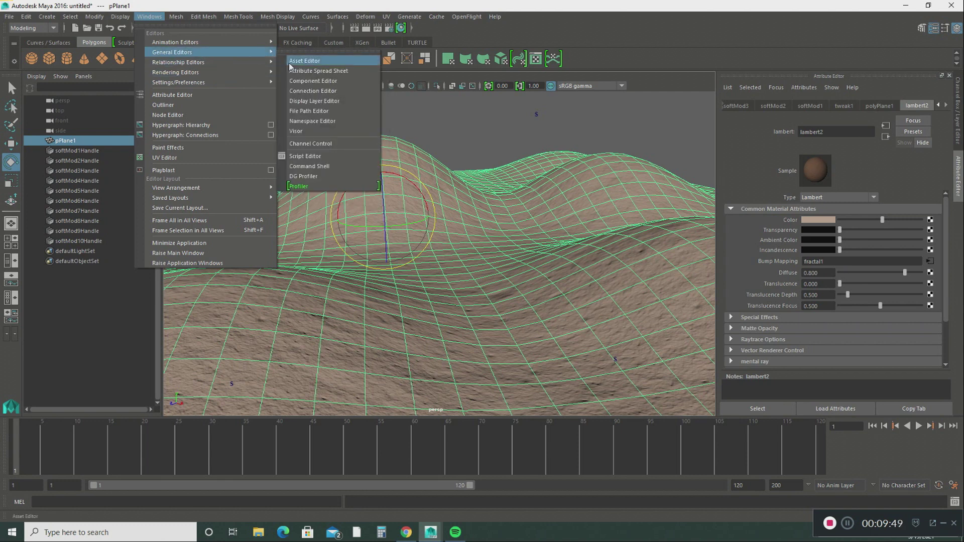
left_click(297, 131)
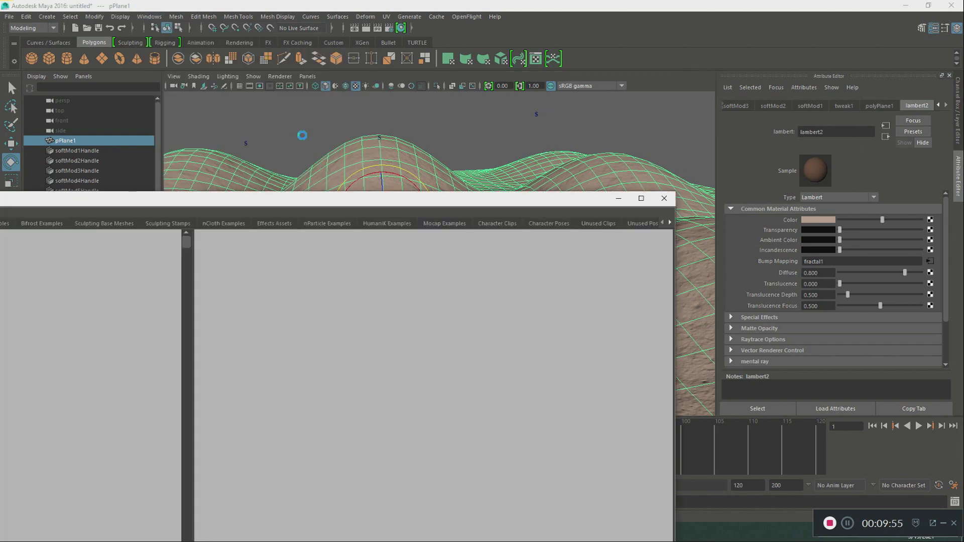
left_click_drag(290, 202, 591, 233)
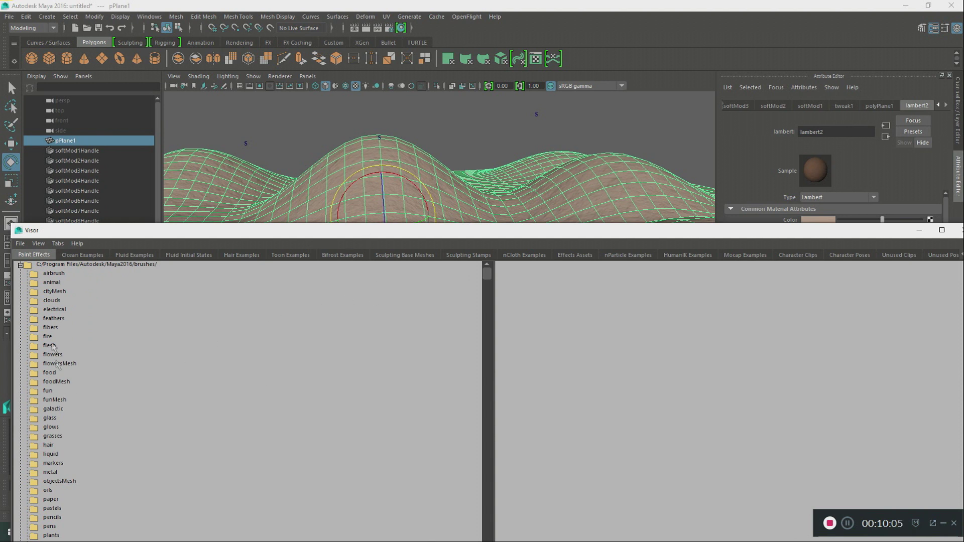
Step: Pick the grassClump.mel brush from the Paint Effects grasses folder, then minimize the Visor
left_click(50, 419)
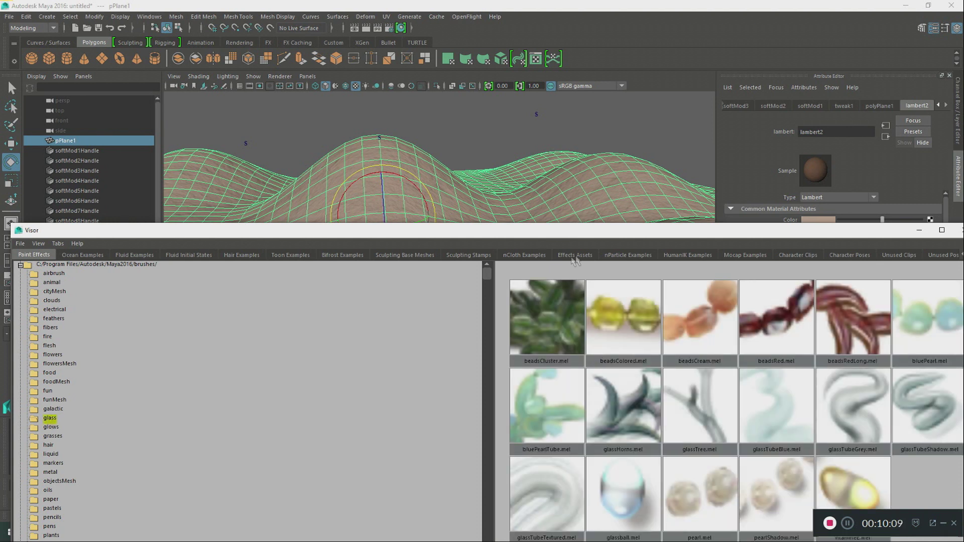
left_click(52, 436)
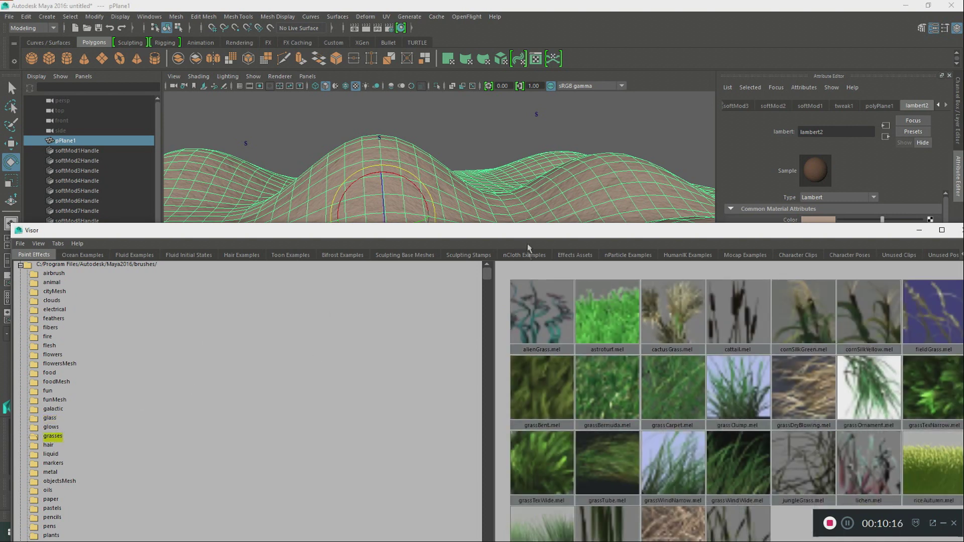
left_click_drag(525, 235, 283, 190)
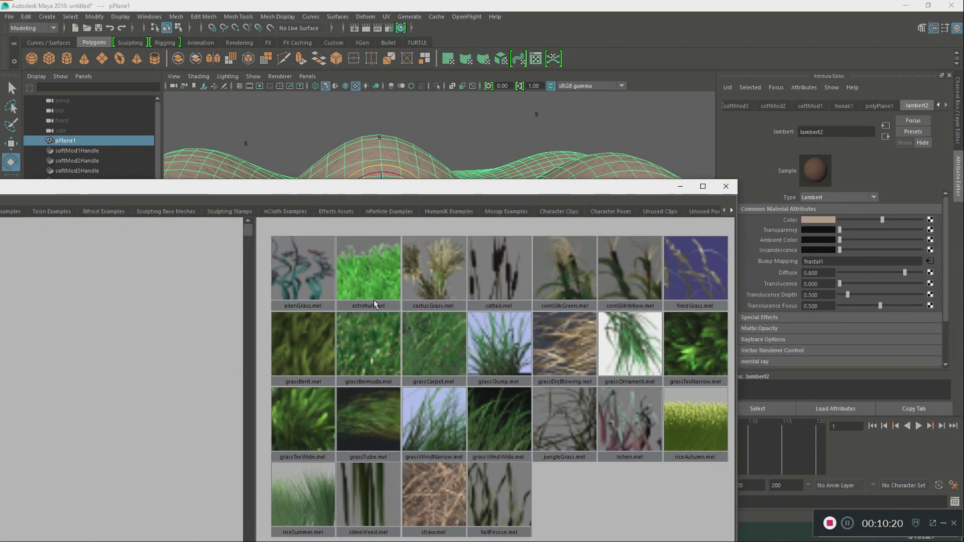
left_click(478, 364)
left_click(484, 361)
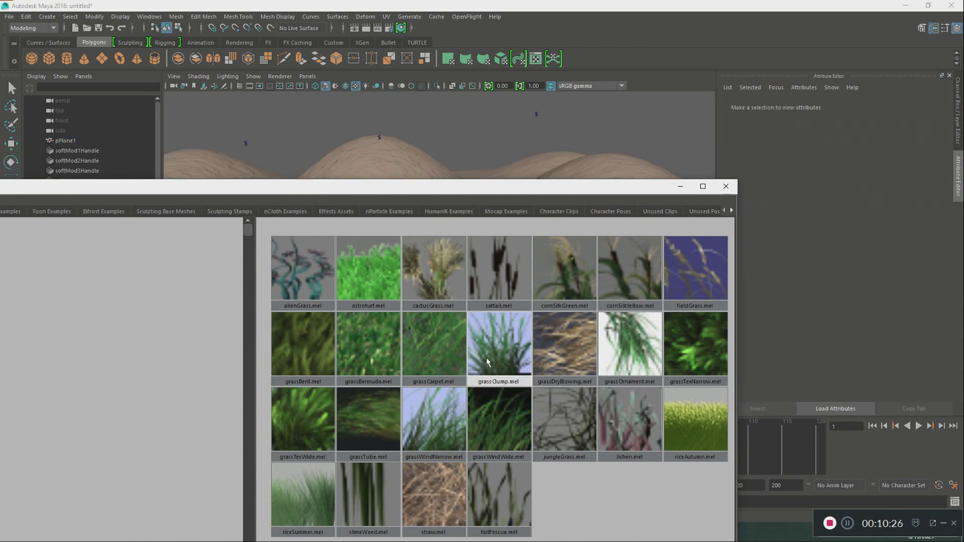
left_click(494, 360)
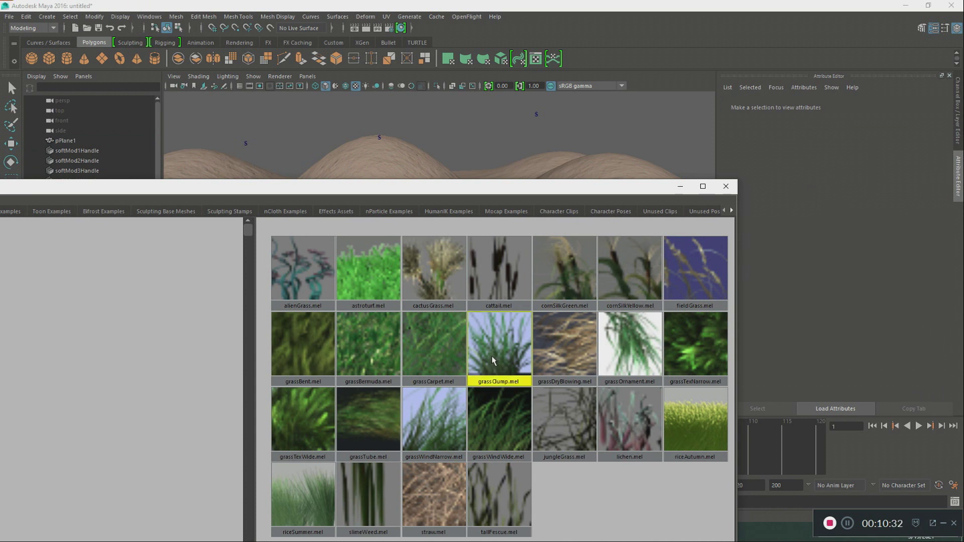
middle_click_drag(492, 361, 371, 157)
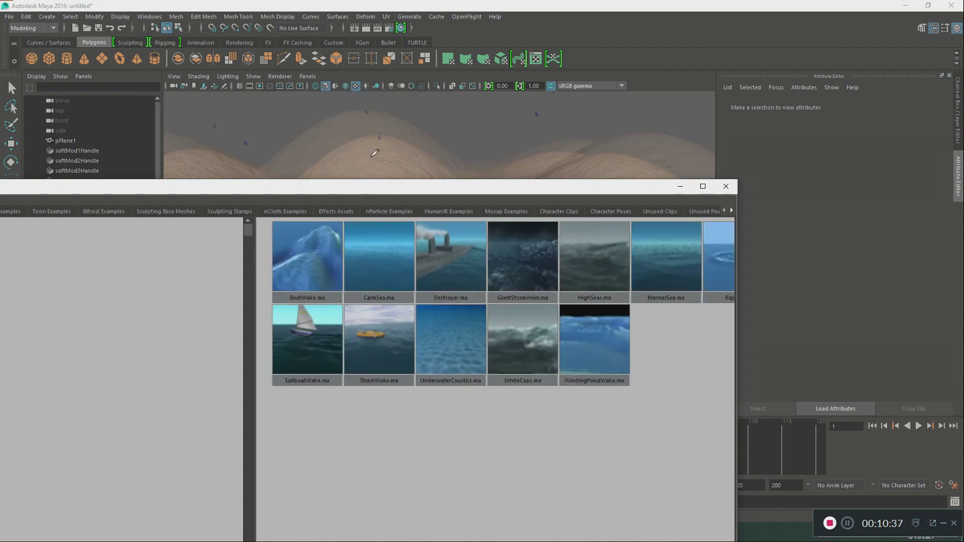
left_click(679, 189)
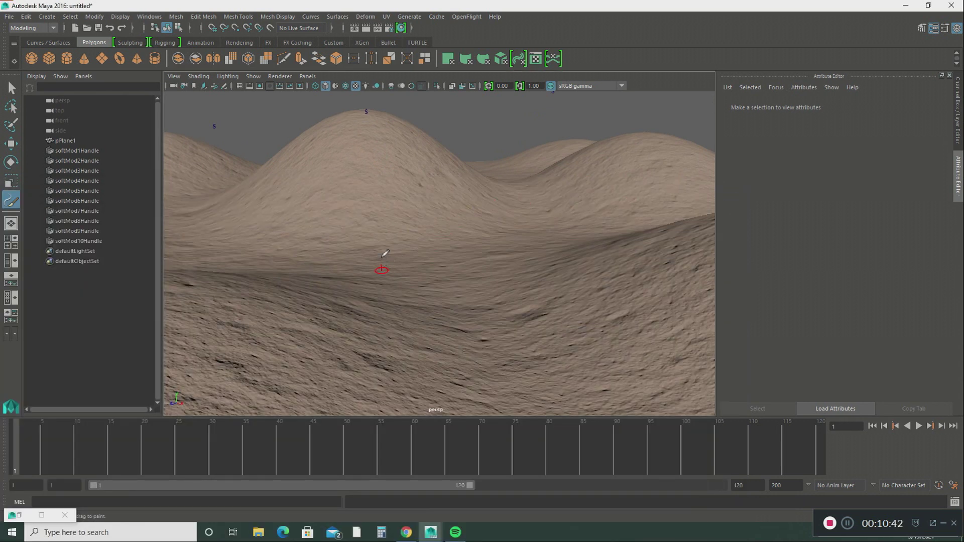
Step: Paint two grass clumps, enlarge the second to Global Scale 2.488, and raise it
left_click(386, 236)
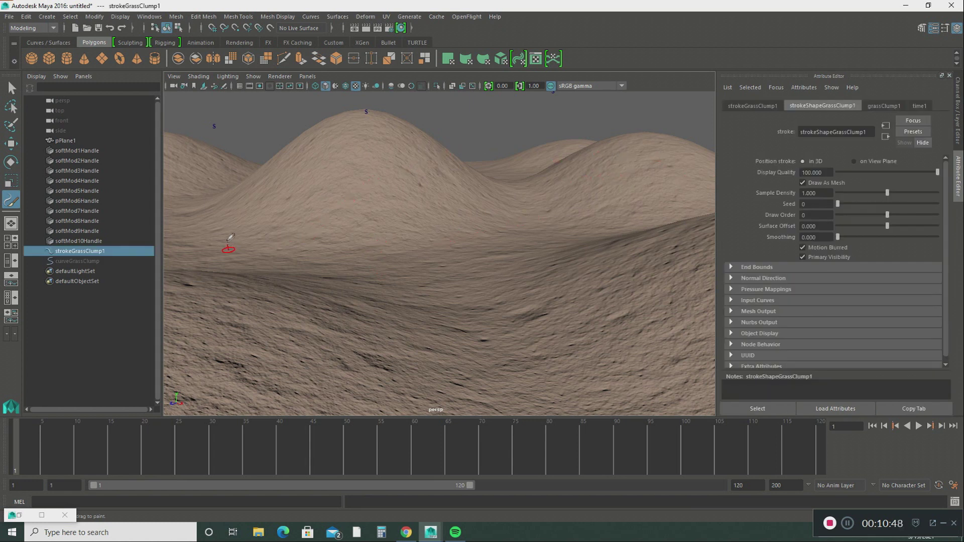
left_click(230, 232)
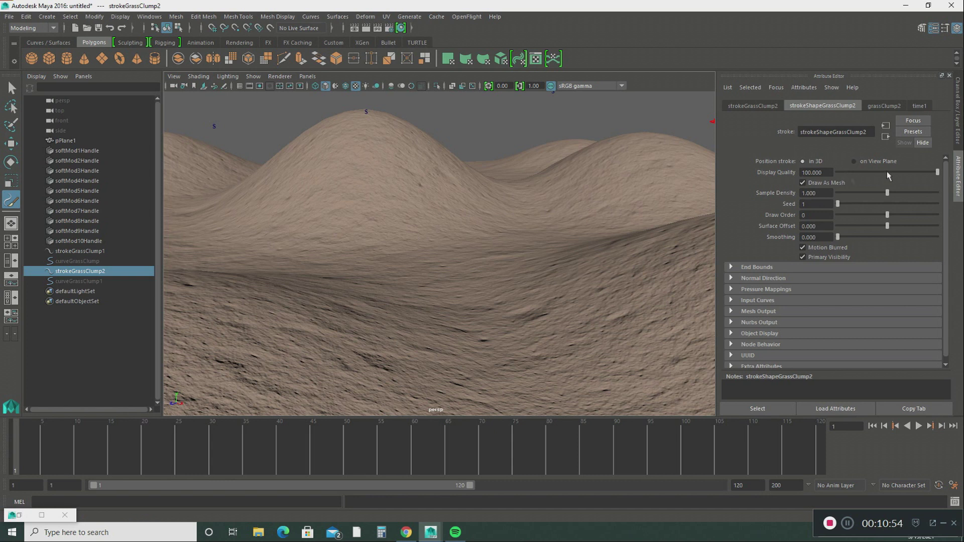
left_click(880, 107)
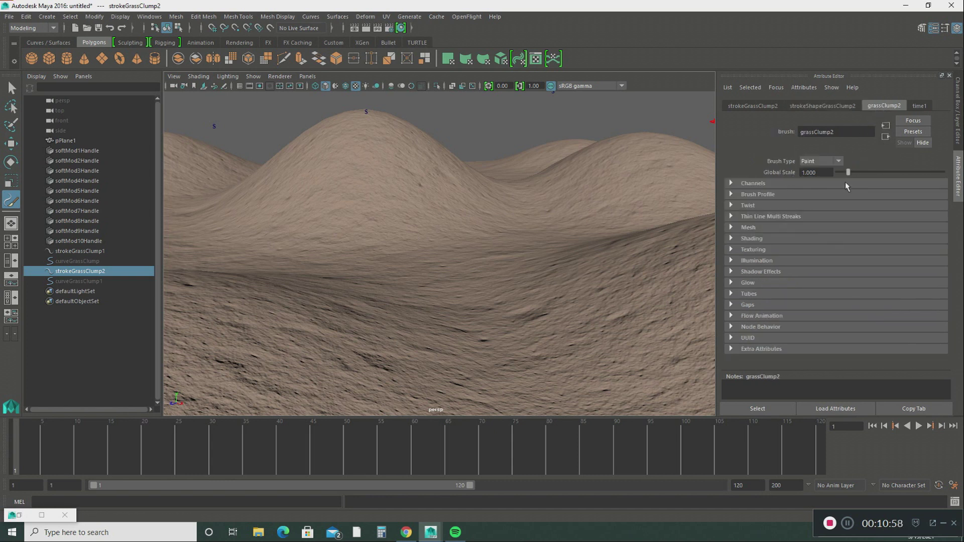
left_click_drag(848, 173, 863, 174)
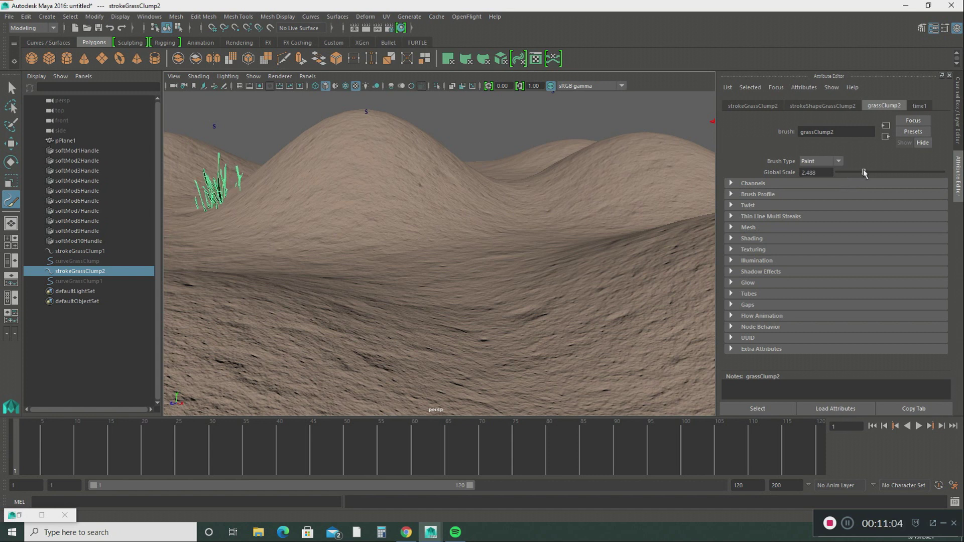
left_click(10, 144)
left_click_drag(439, 211, 436, 185)
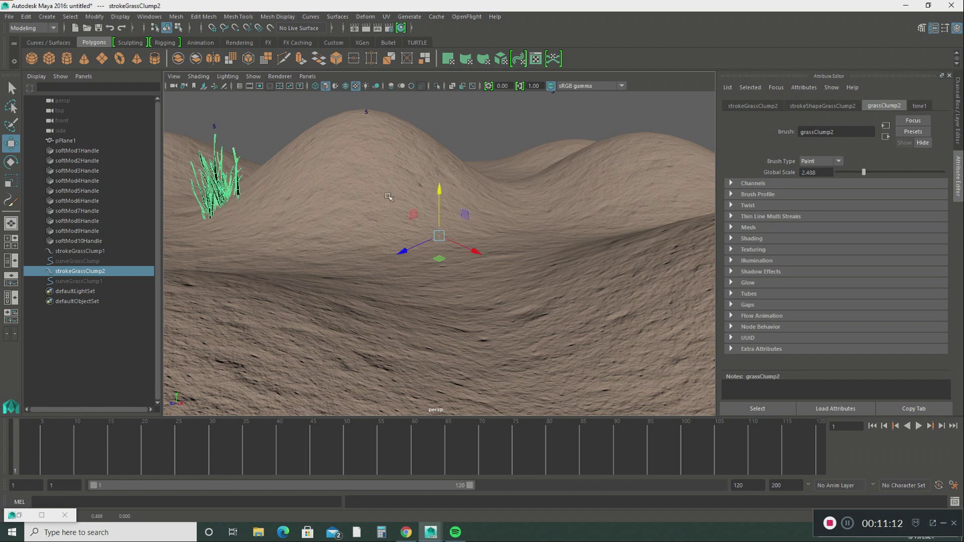
left_click(93, 252)
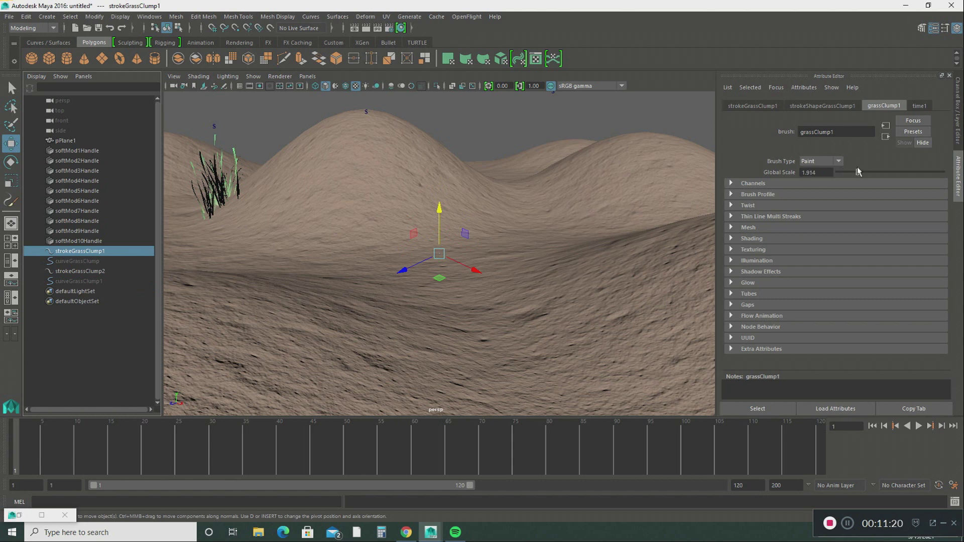
Step: Move the grass clump right of centre and up the slope, settling its Global Scale at 2.153
left_click_drag(857, 169, 883, 177)
mouse_move(477, 270)
left_mouse_down()
mouse_move(550, 306)
mouse_move(573, 376)
mouse_move(601, 337)
left_mouse_up()
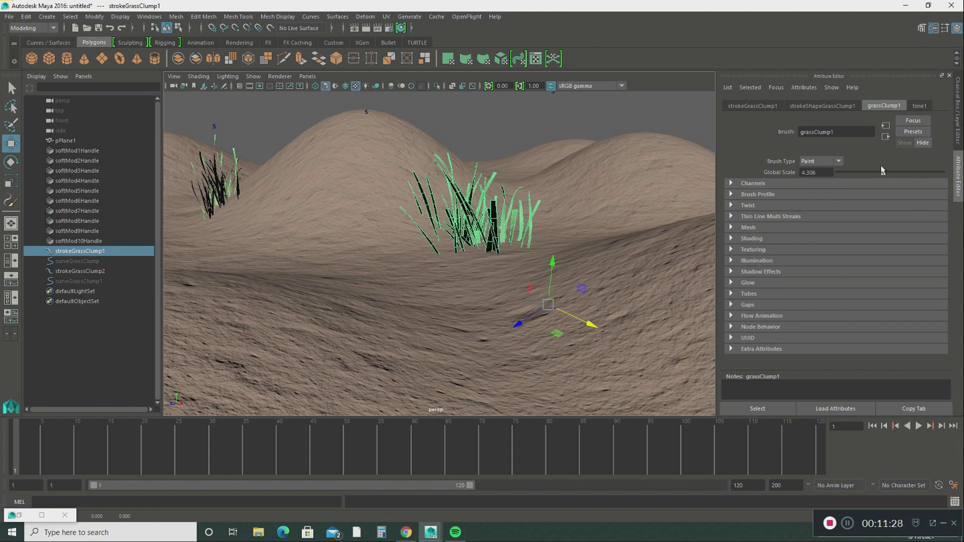
left_click_drag(553, 261, 558, 224)
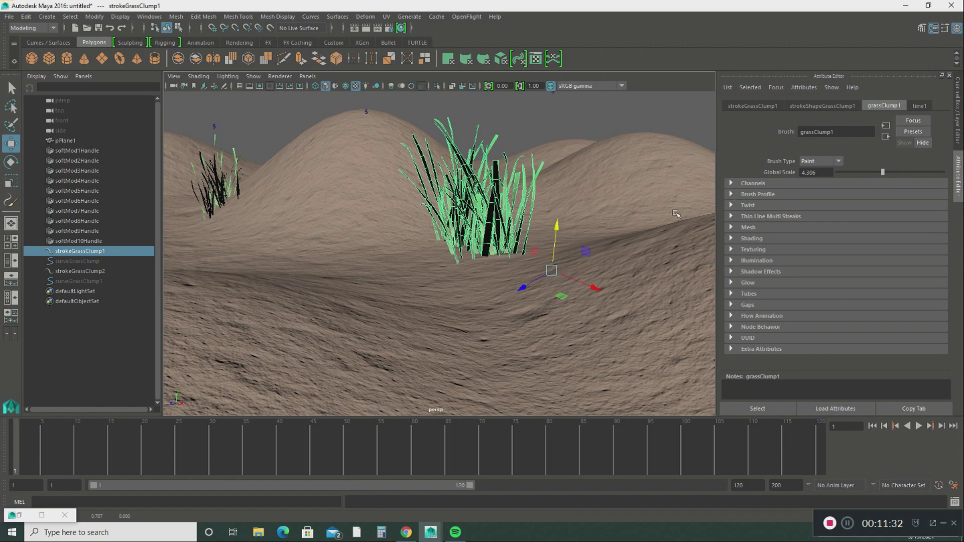
left_click_drag(882, 173, 871, 174)
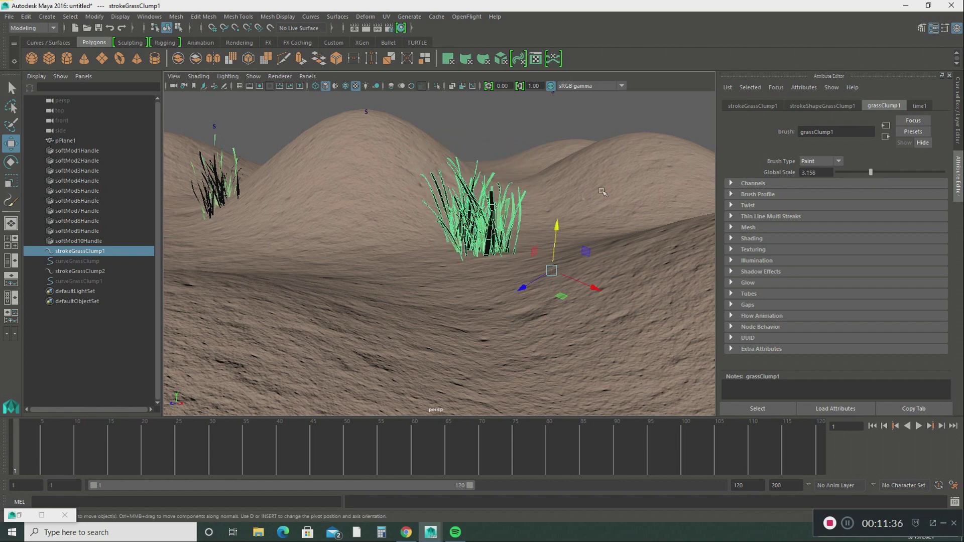
mouse_move(558, 223)
left_mouse_down()
mouse_move(552, 189)
mouse_move(552, 199)
left_mouse_up()
left_click_drag(870, 172, 860, 173)
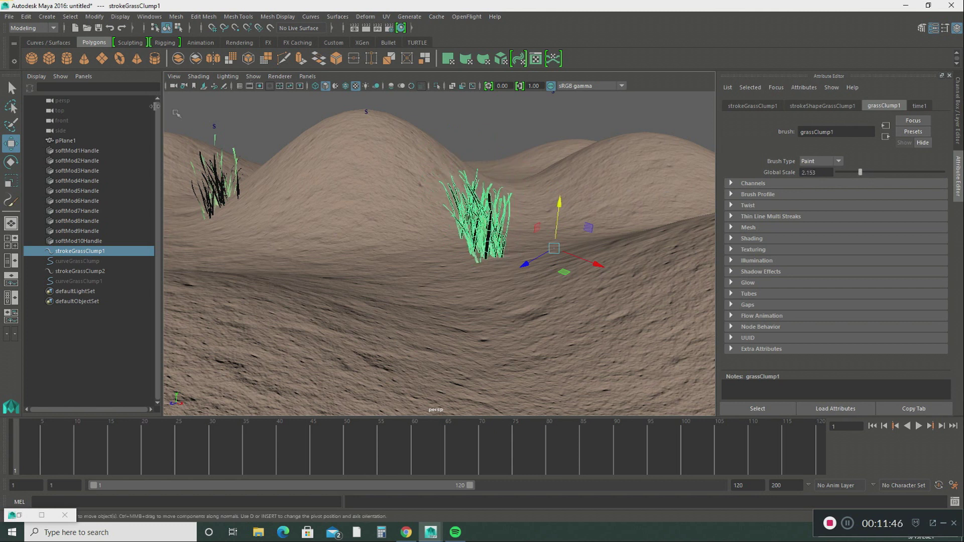
left_click(11, 200)
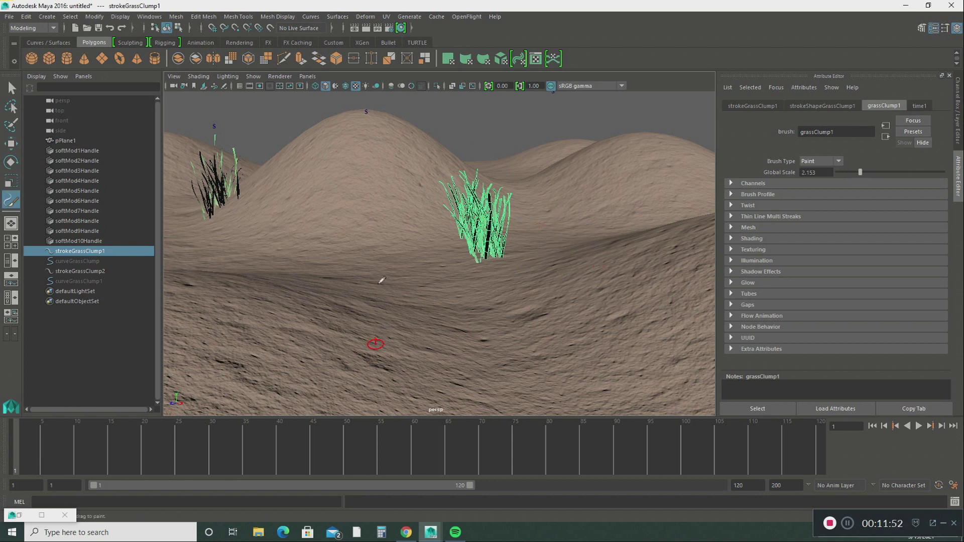
Step: Paint a third grass clump and raise its Global Scale to about 2.4
left_click(381, 280)
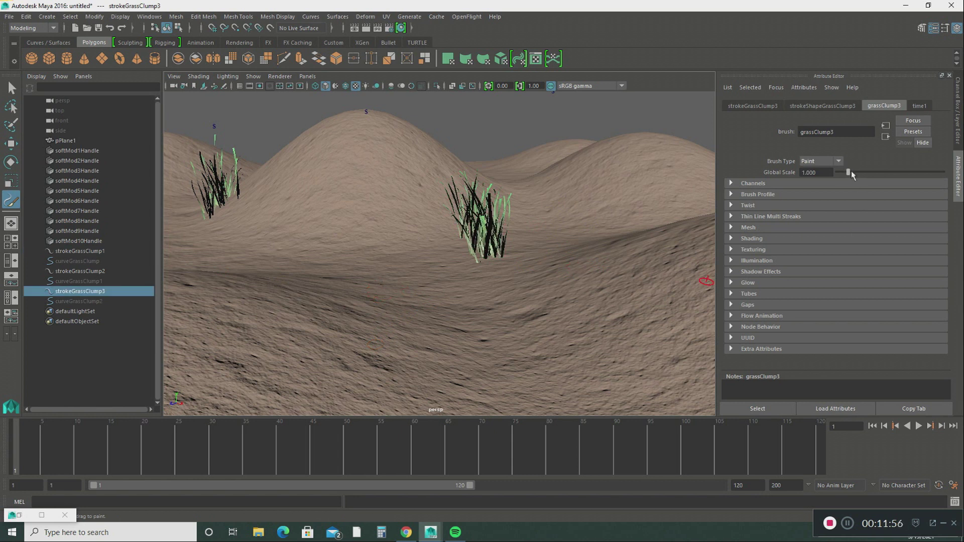
left_click_drag(851, 171, 863, 172)
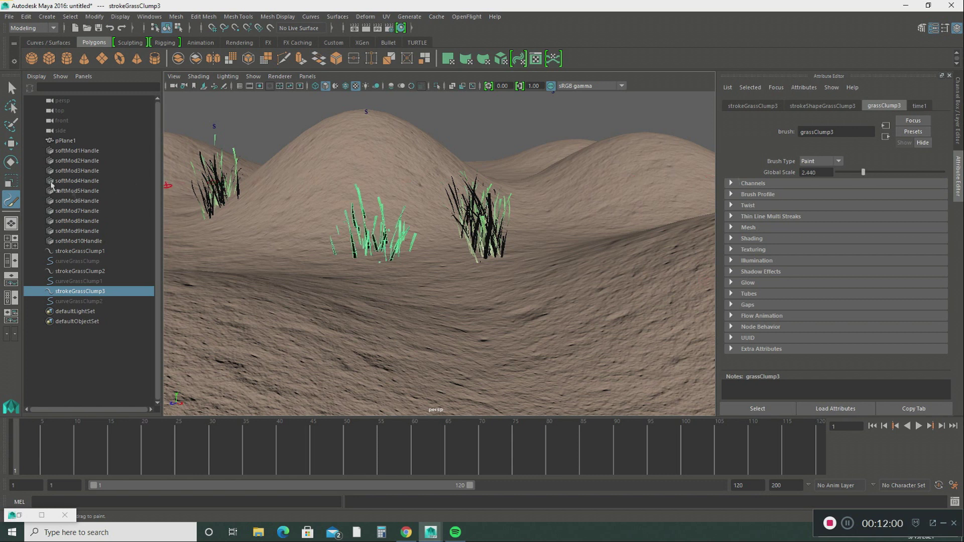
left_click(15, 181)
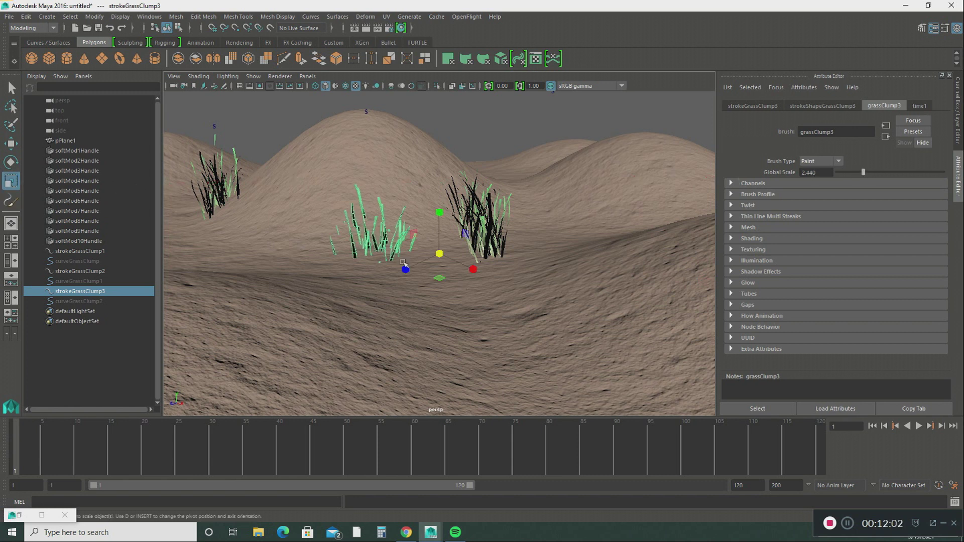
left_click(14, 147)
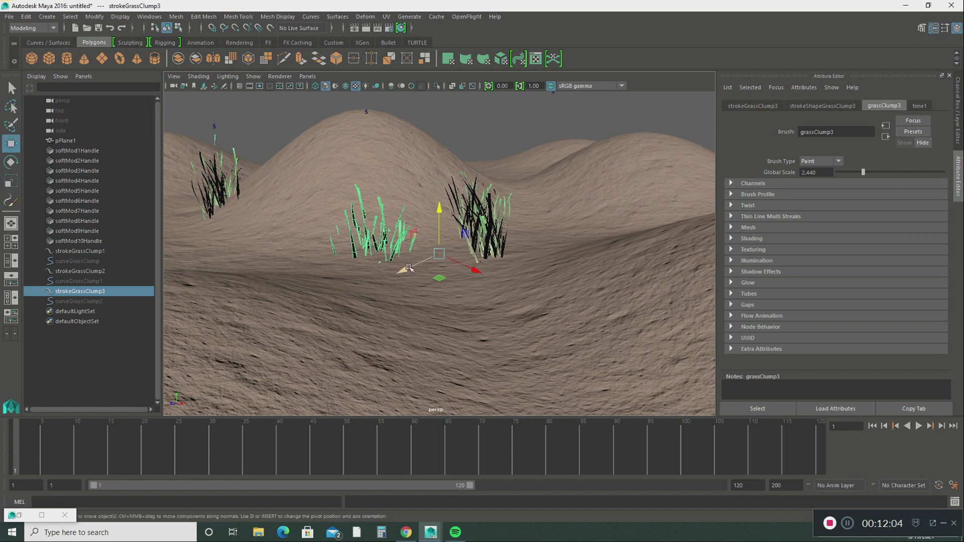
Step: Place the third clump in the foreground, shrink it to 1.463, and render a preview
mouse_move(400, 272)
left_mouse_down()
mouse_move(382, 300)
mouse_move(379, 289)
left_mouse_up()
left_click_drag(401, 243, 392, 205)
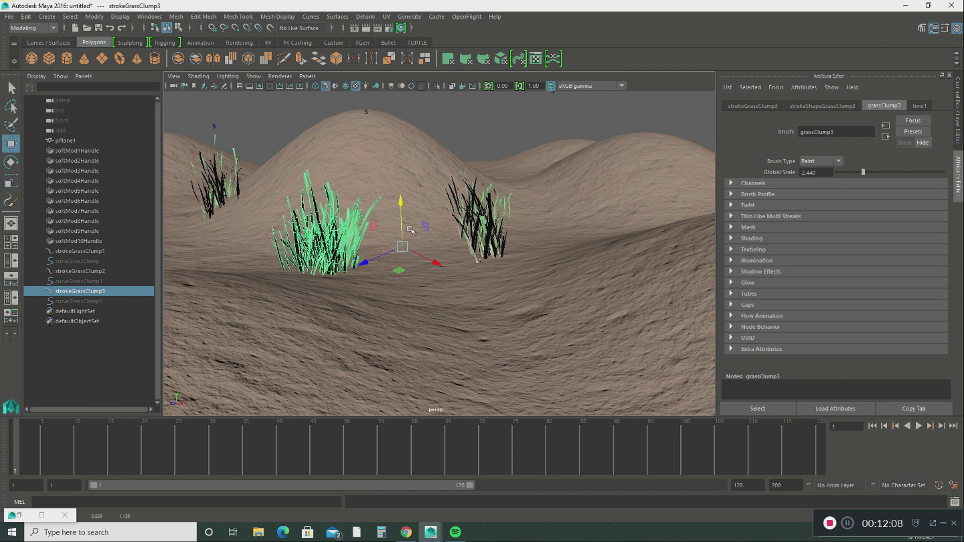
left_click_drag(442, 267, 520, 344)
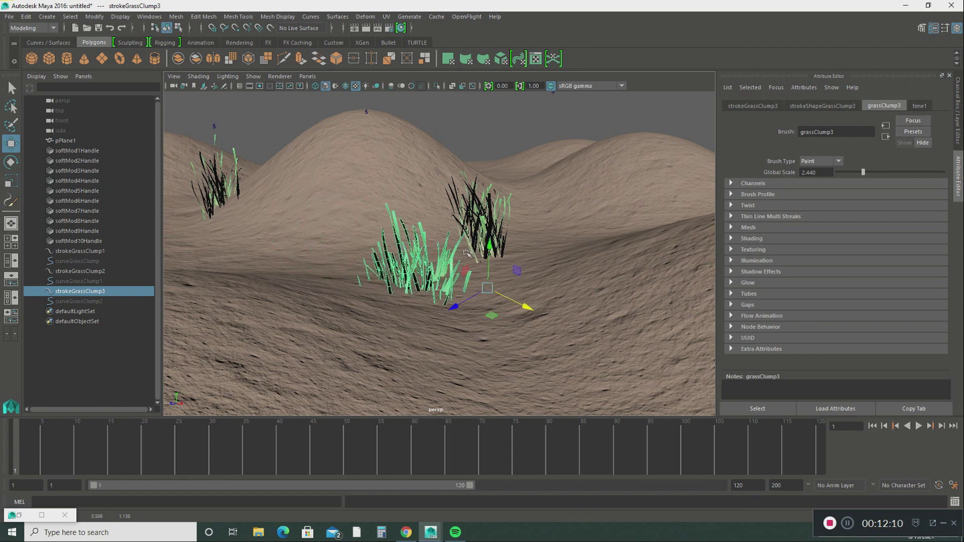
left_click_drag(487, 245, 491, 221)
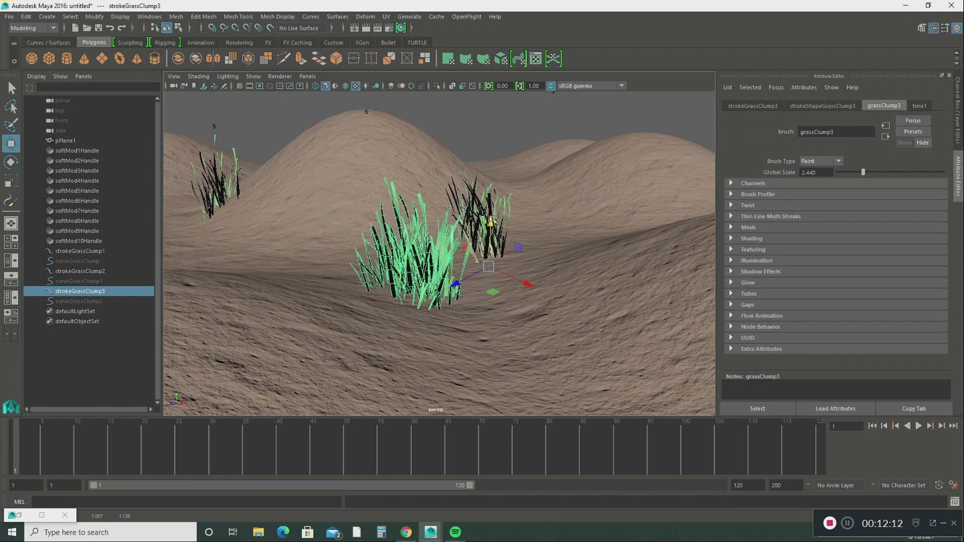
left_click_drag(457, 285, 427, 301)
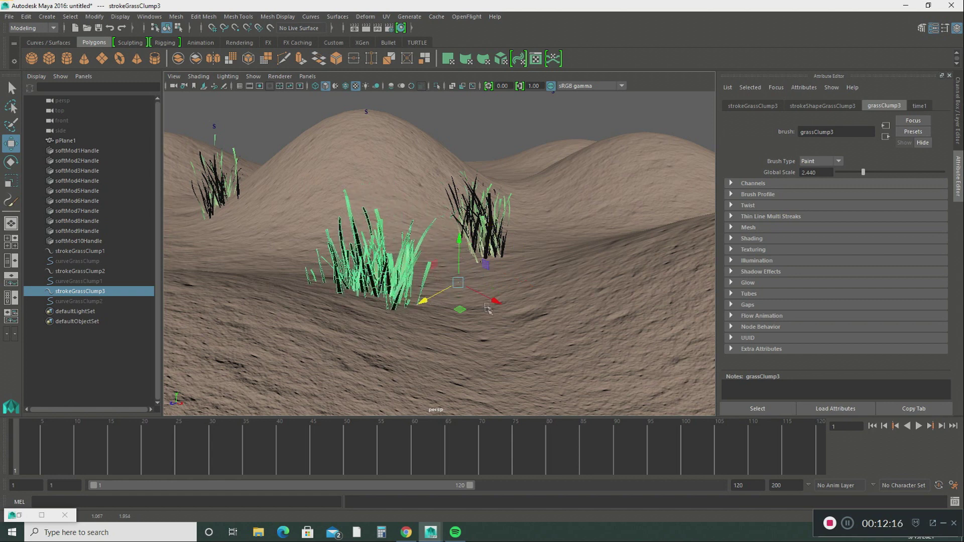
left_click_drag(494, 301, 590, 352)
left_click_drag(562, 291, 577, 249)
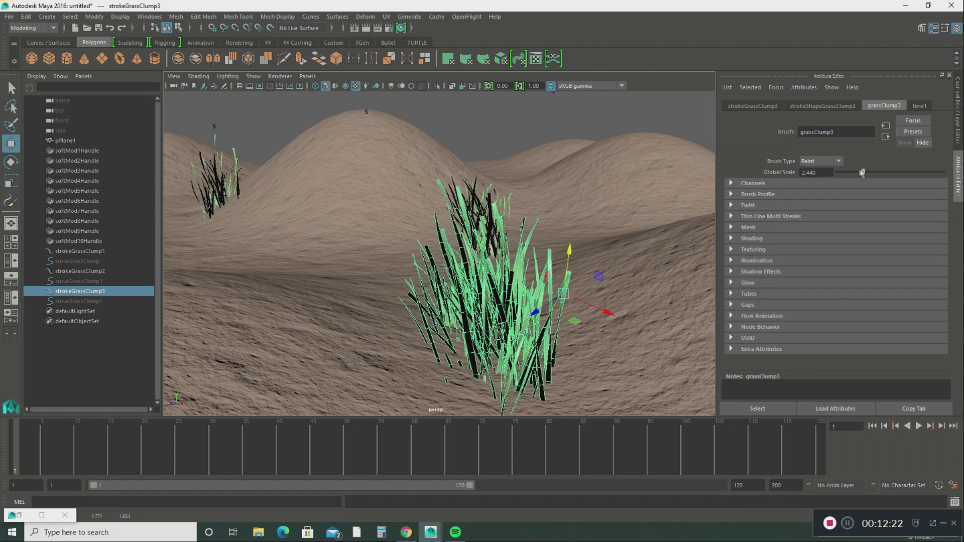
left_click_drag(863, 173, 854, 174)
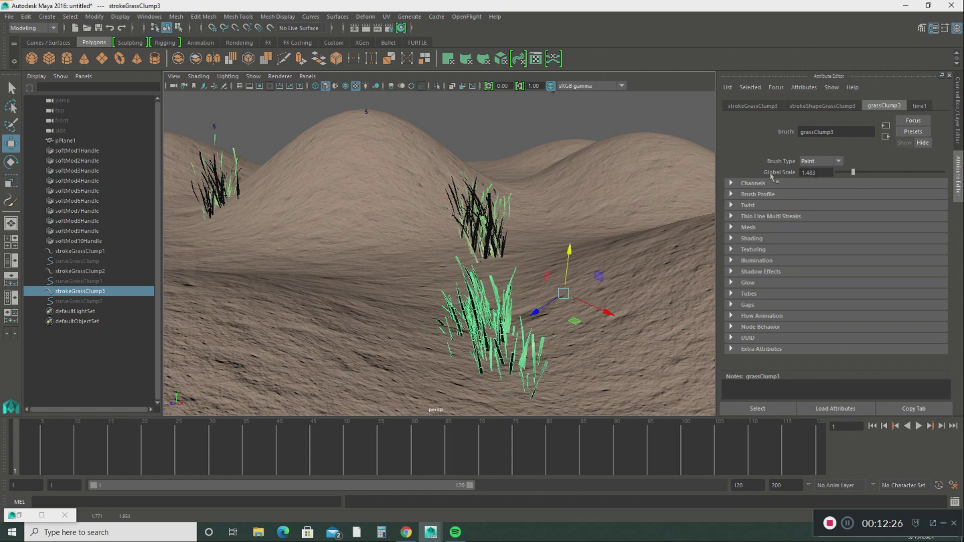
left_click(366, 29)
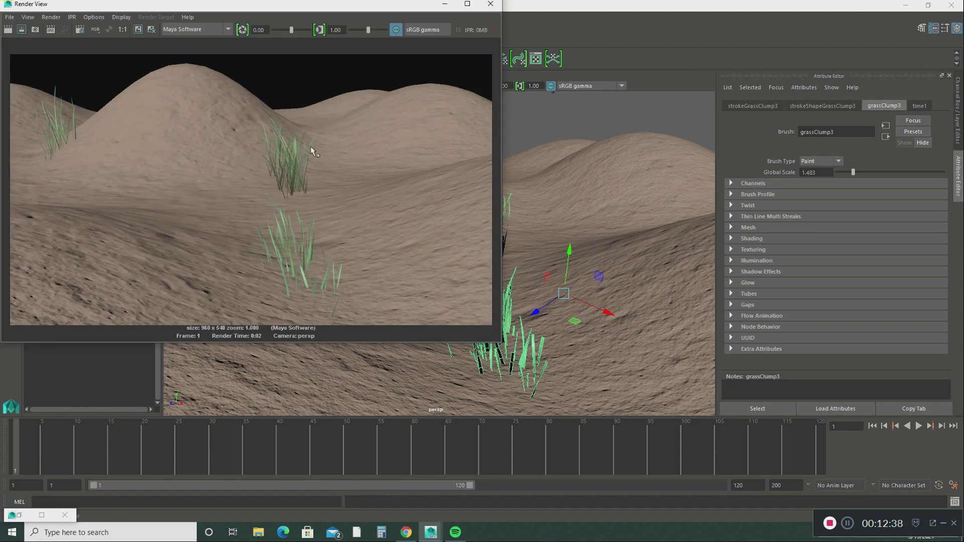
Step: Close the render preview and create a point light from Create > Lights
left_click(490, 5)
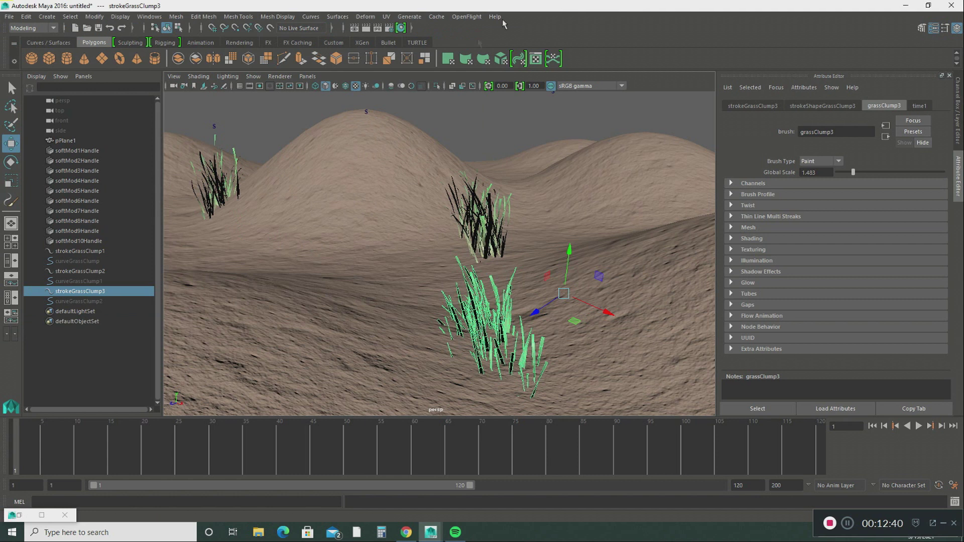
left_click(46, 17)
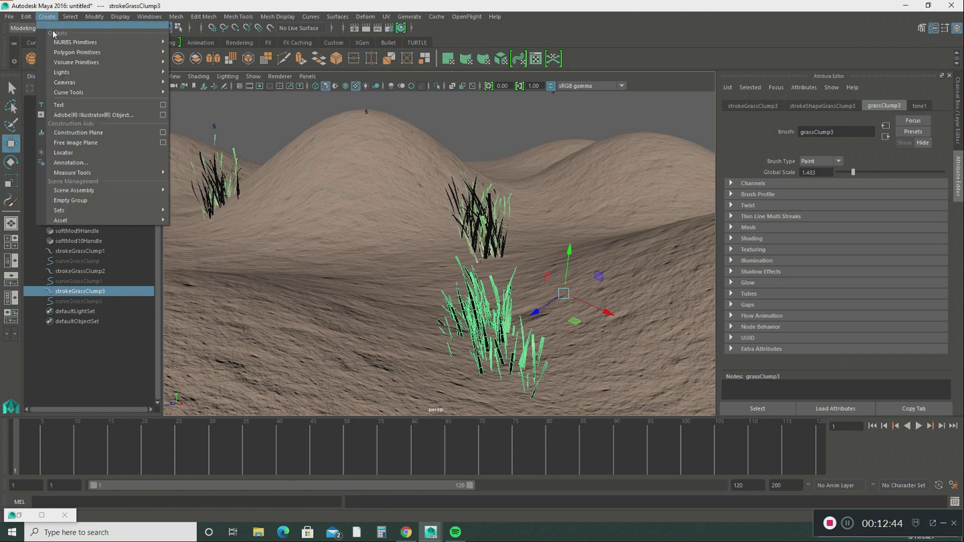
mouse_move(103, 76)
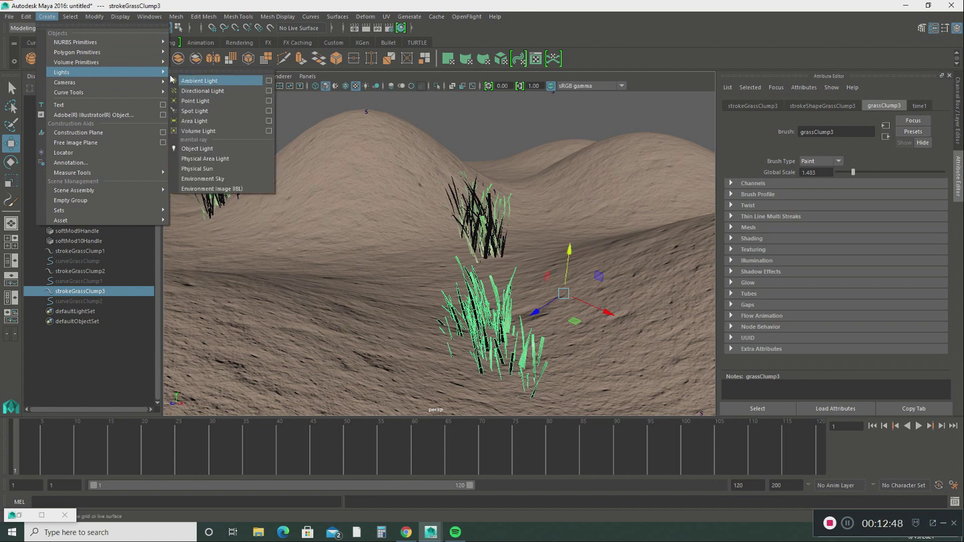
left_click(194, 101)
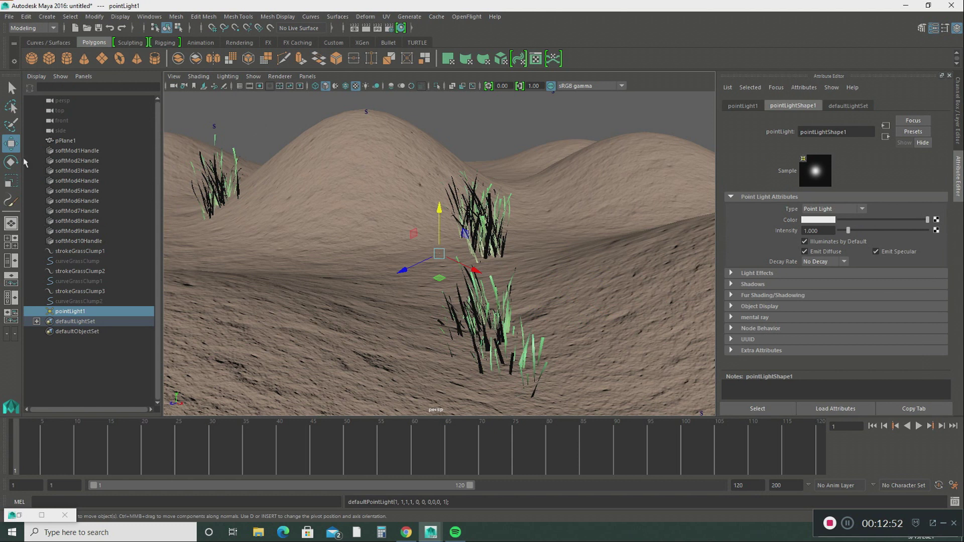
Step: Lift pointLight1 along Y high above the hills
left_click_drag(439, 207, 446, 68)
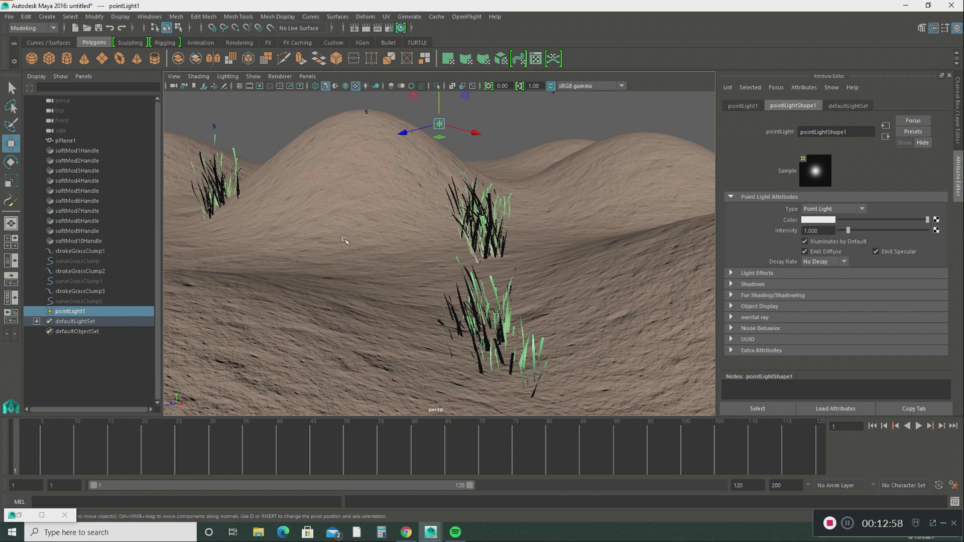
scroll(339, 236, "down", 3)
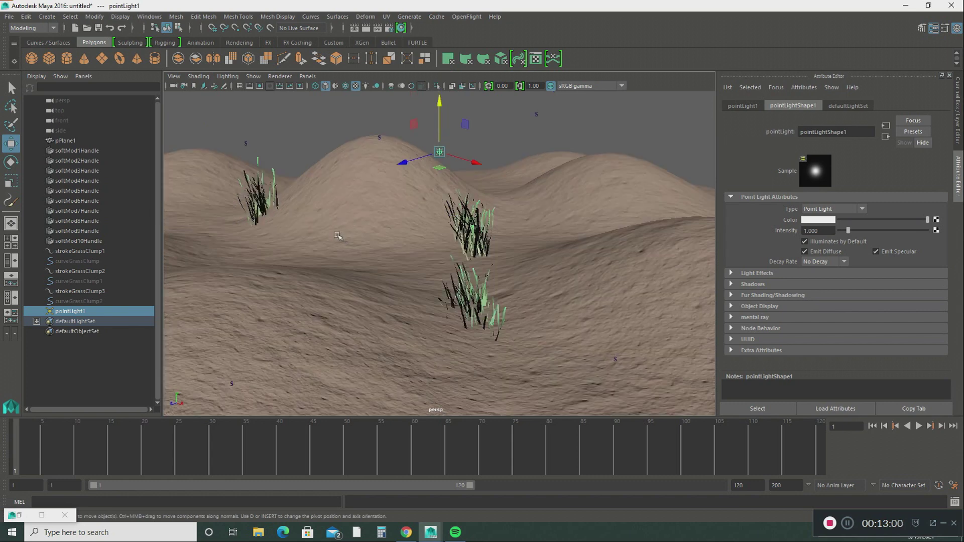
scroll(333, 232, "down", 2)
left_click_drag(442, 125, 441, 105)
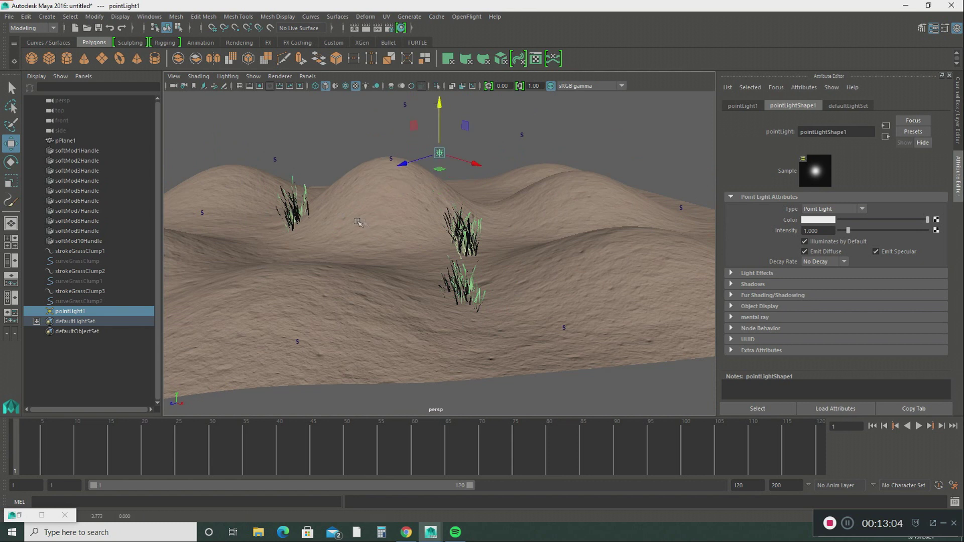
scroll(358, 222, "up", 2)
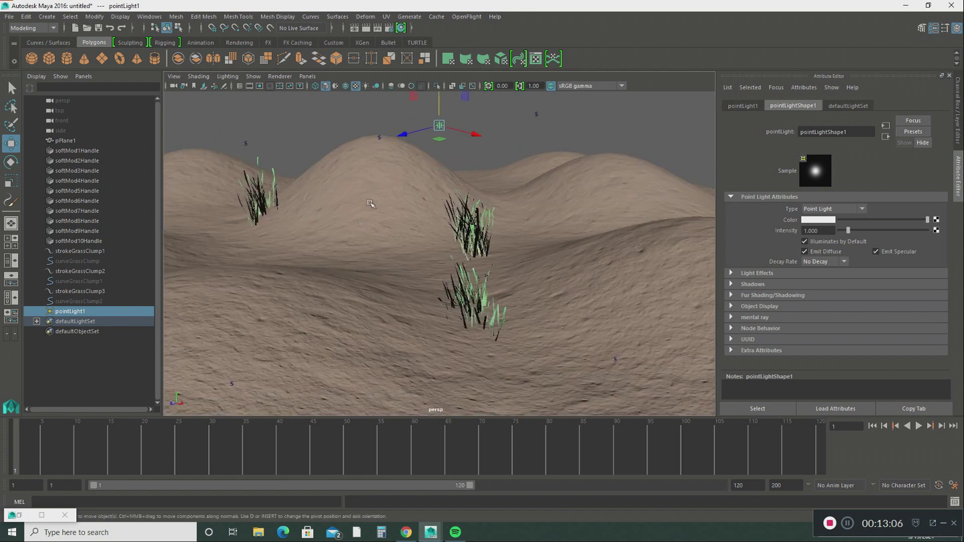
Step: Raise pointLight1's Intensity to 2.543 and re-render the brighter grassy terrain
left_click(366, 29)
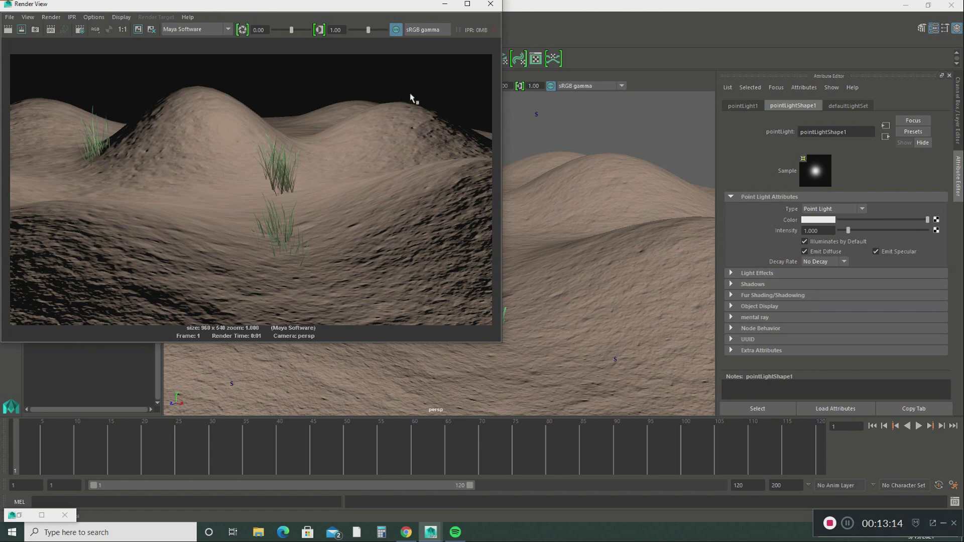
left_click(492, 5)
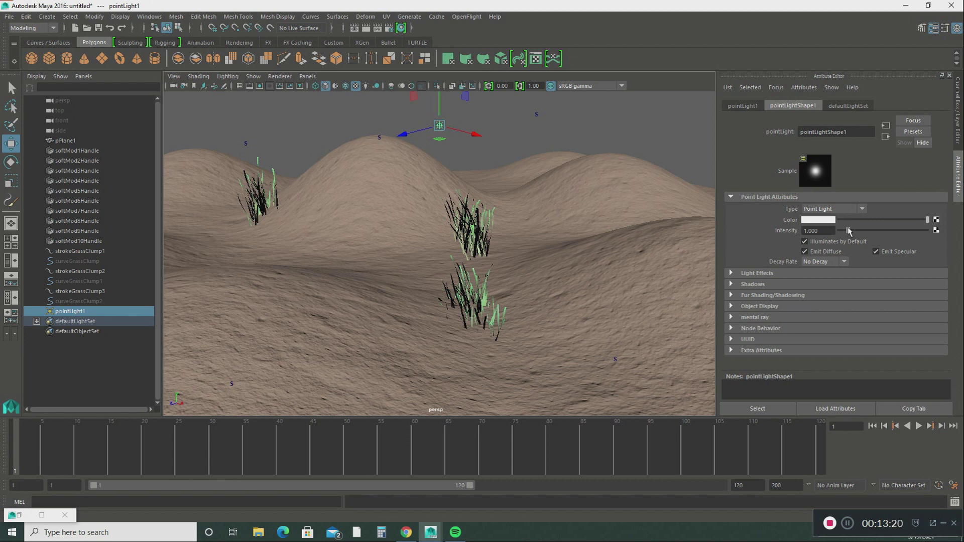
left_click_drag(849, 230, 862, 230)
left_click(365, 29)
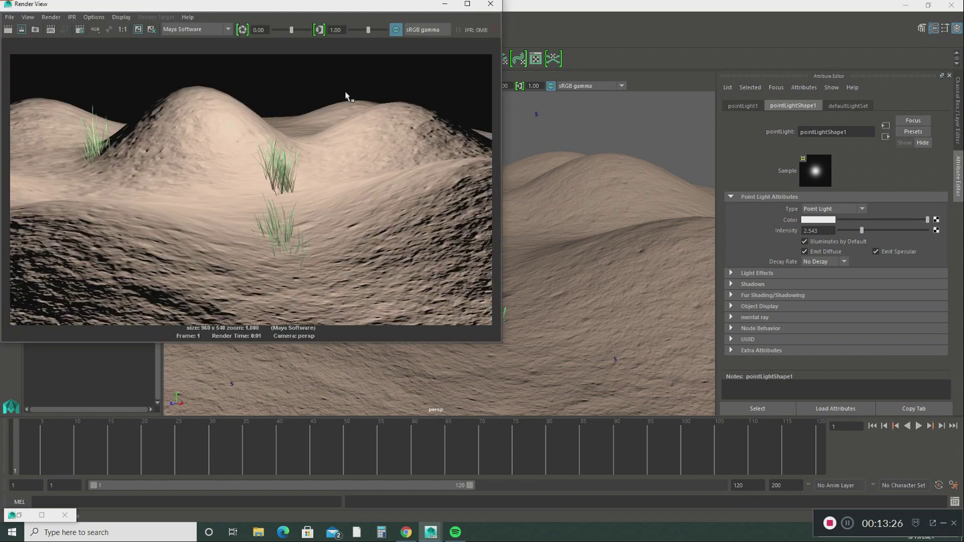